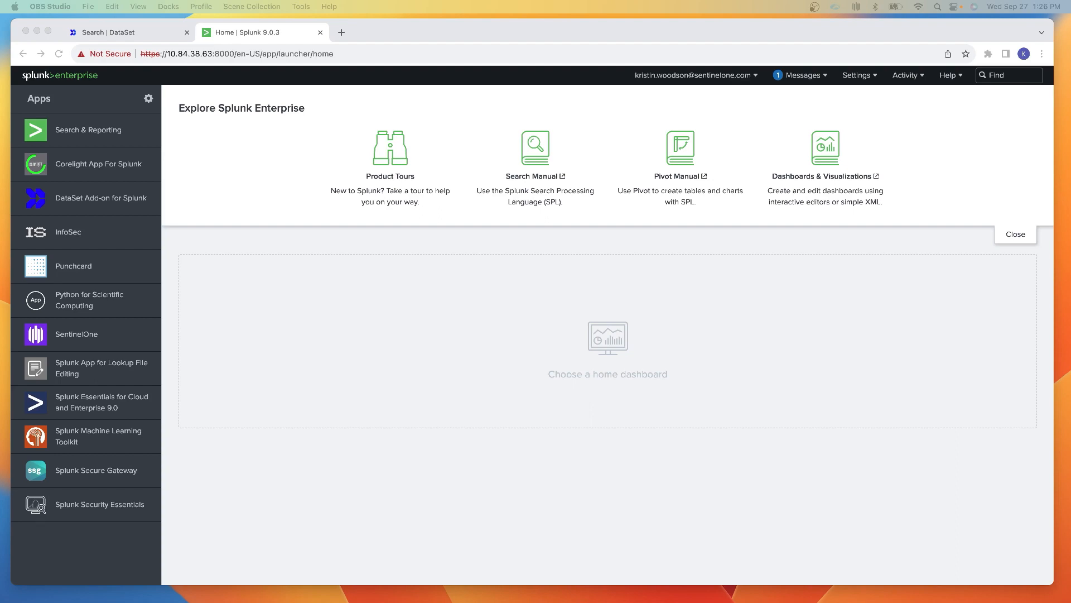
Step: Open the DataSet Add-on for Splunk to show its account configuration
left_click(69, 199)
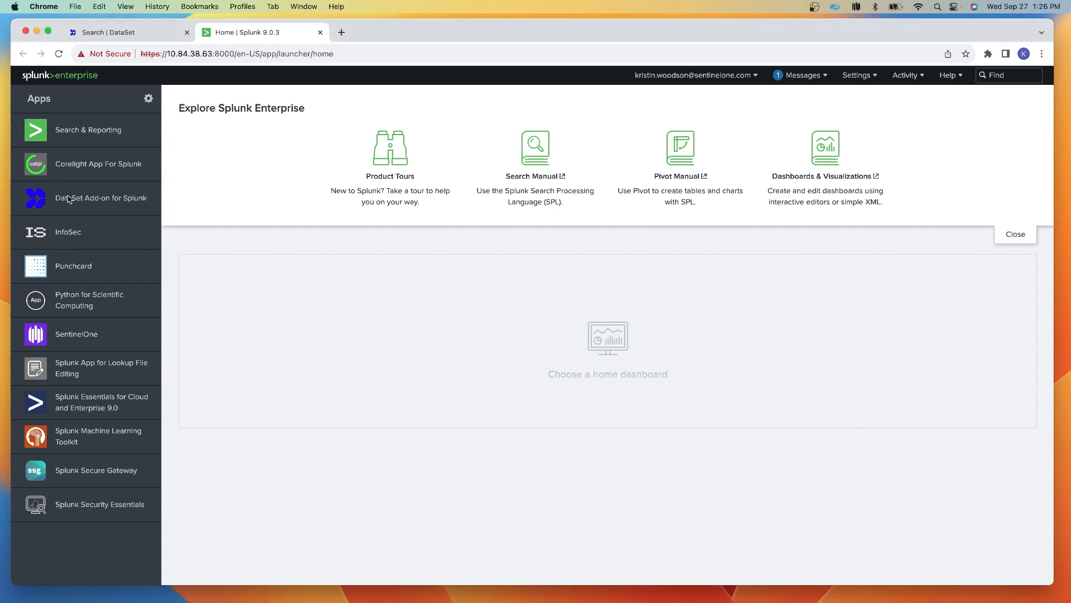
left_click(69, 198)
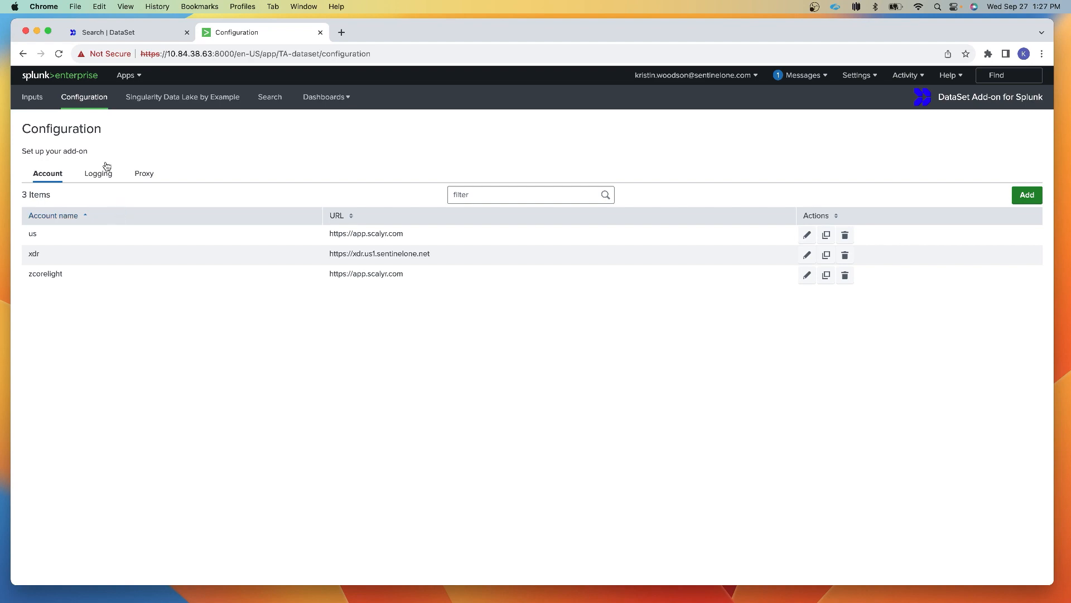
Step: Switch to DataSet, open the API keys page, and copy the read-access log key named Initial key
left_click(98, 32)
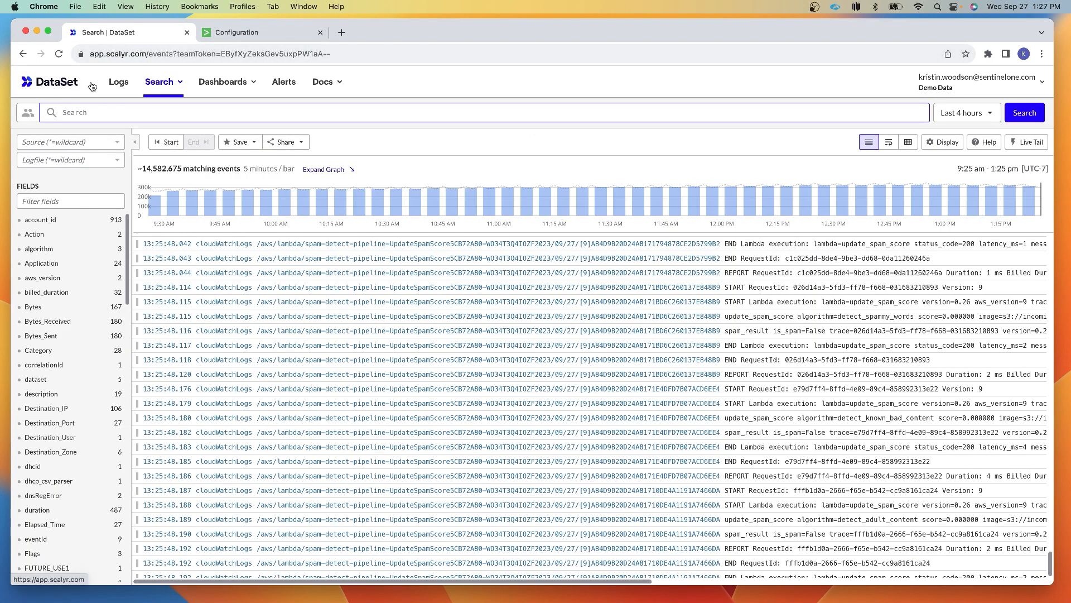
left_click(964, 83)
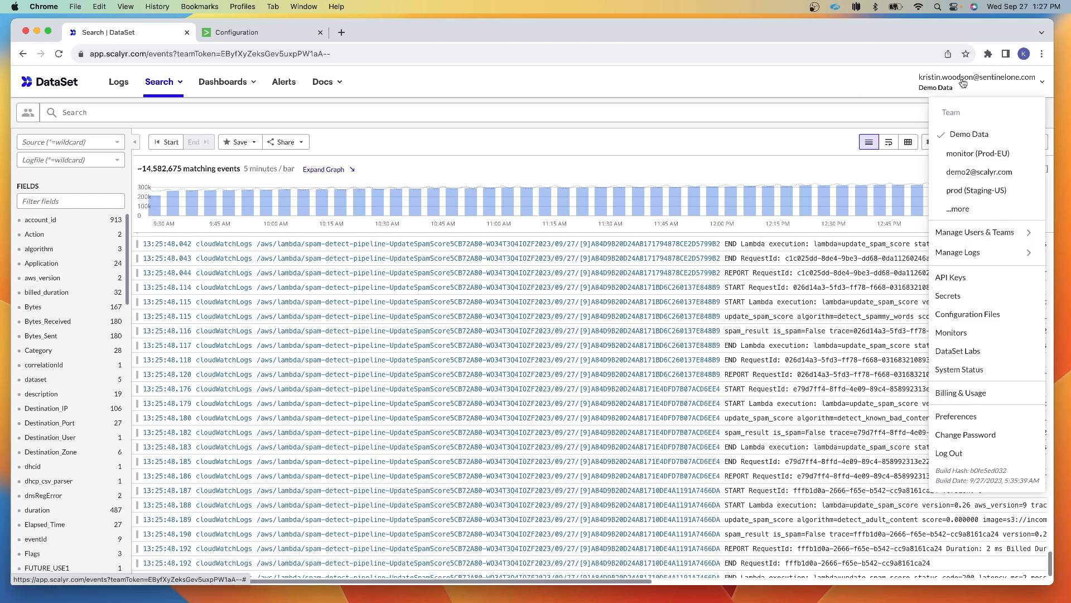
left_click(948, 278)
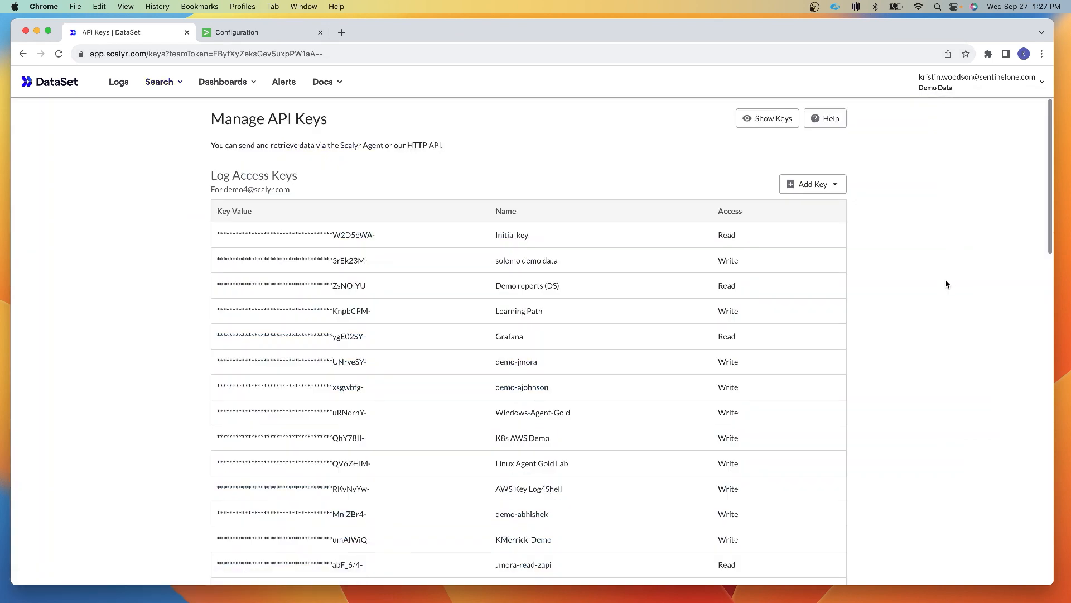
left_click(823, 190)
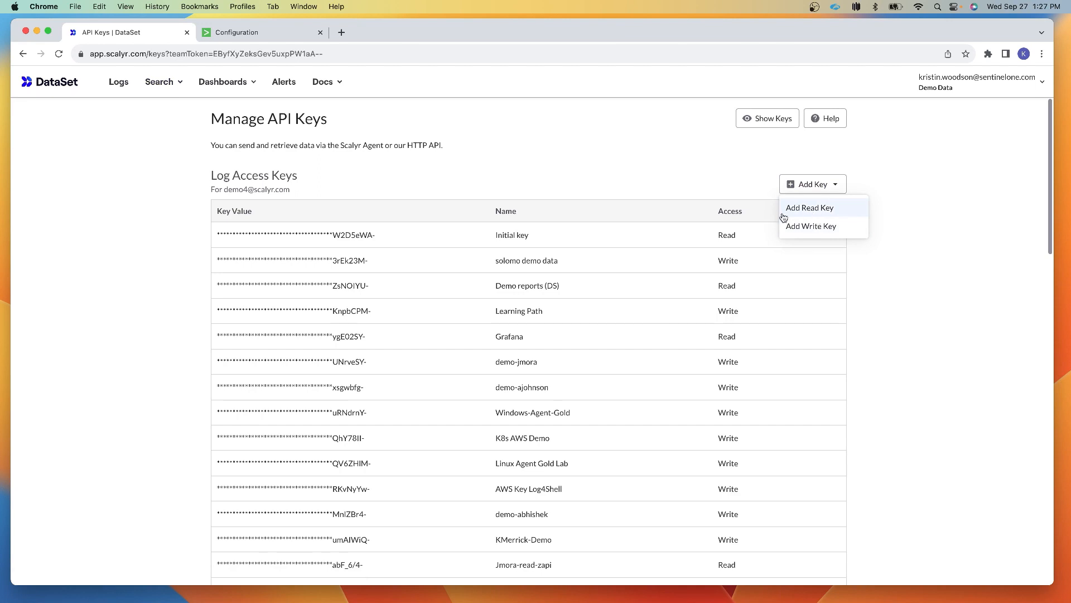
left_click(735, 187)
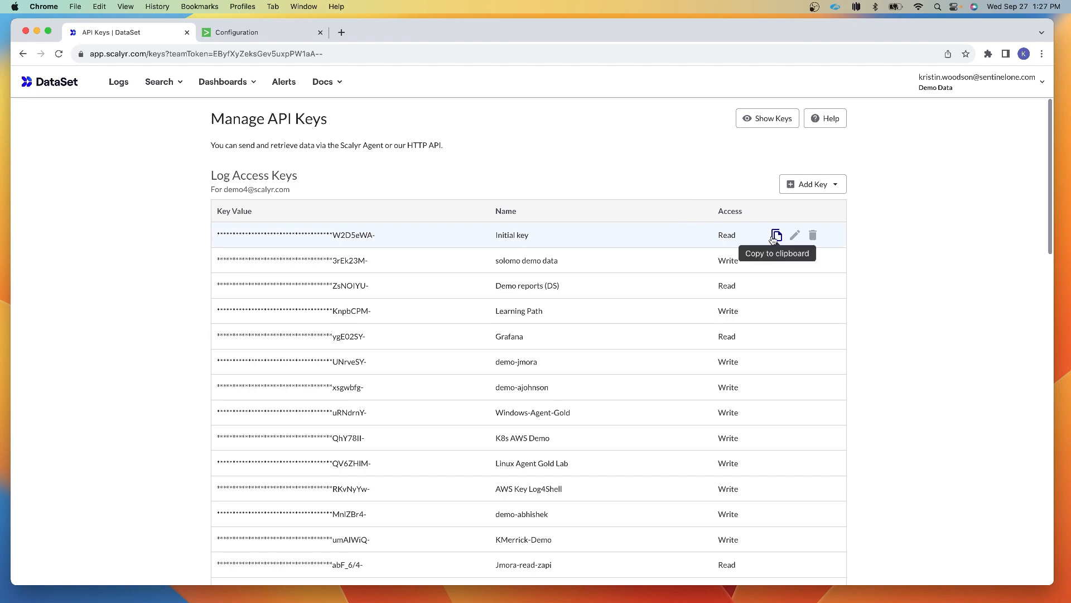
left_click(775, 235)
Step: Return to Splunk, open the Singularity Data Lake by Example dashboard, and show the connection test results briefly before hiding them
left_click(259, 32)
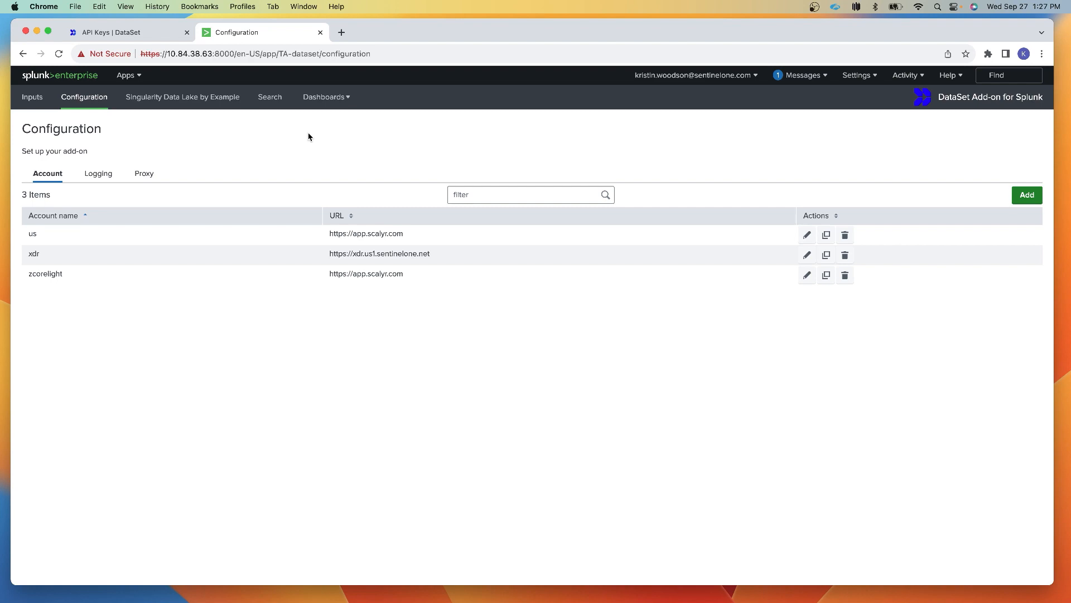
left_click(220, 104)
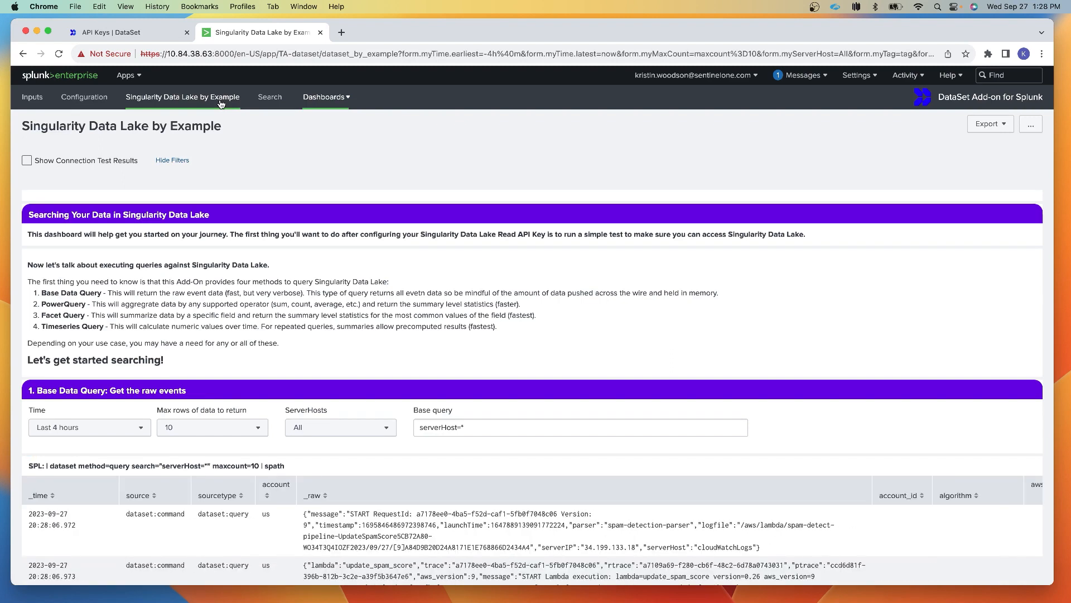
left_click(26, 163)
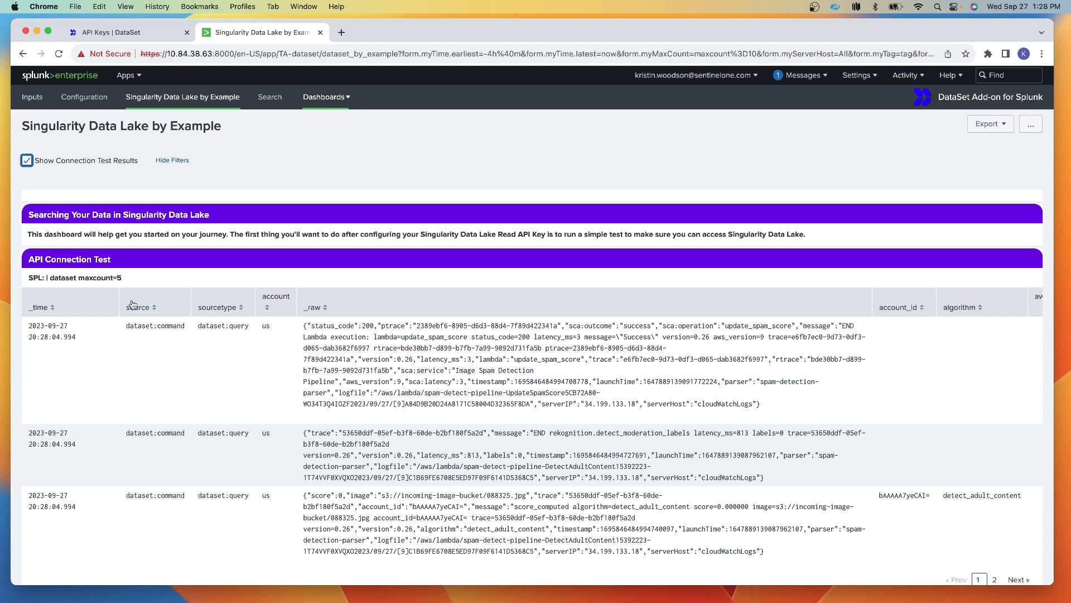
left_click(27, 161)
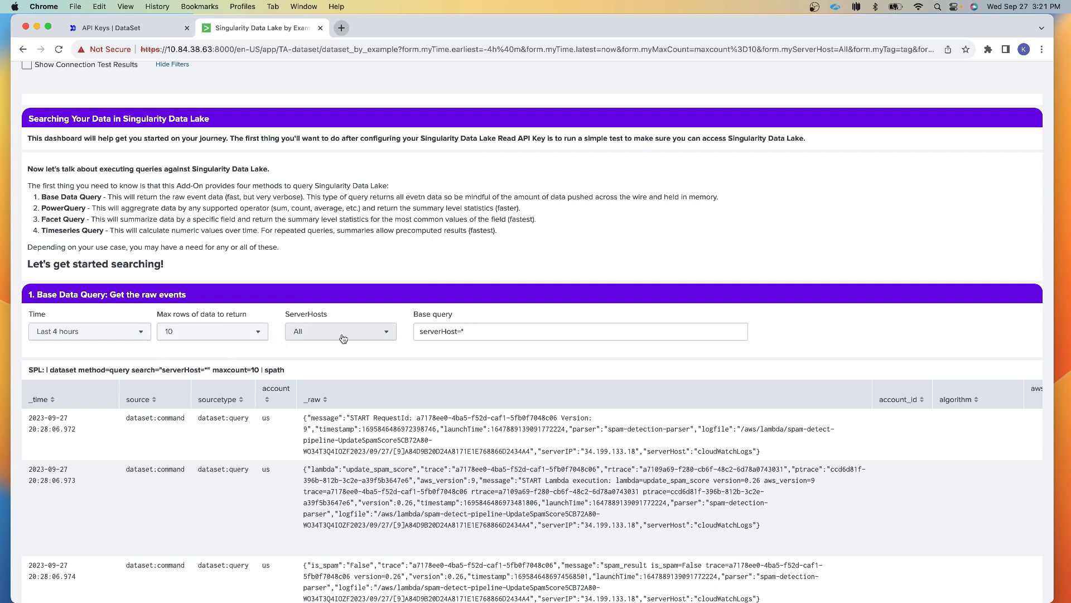
Step: Filter the Base Data Query by setting ServerHosts to appserver-1
left_click(497, 330)
triple_click(458, 329)
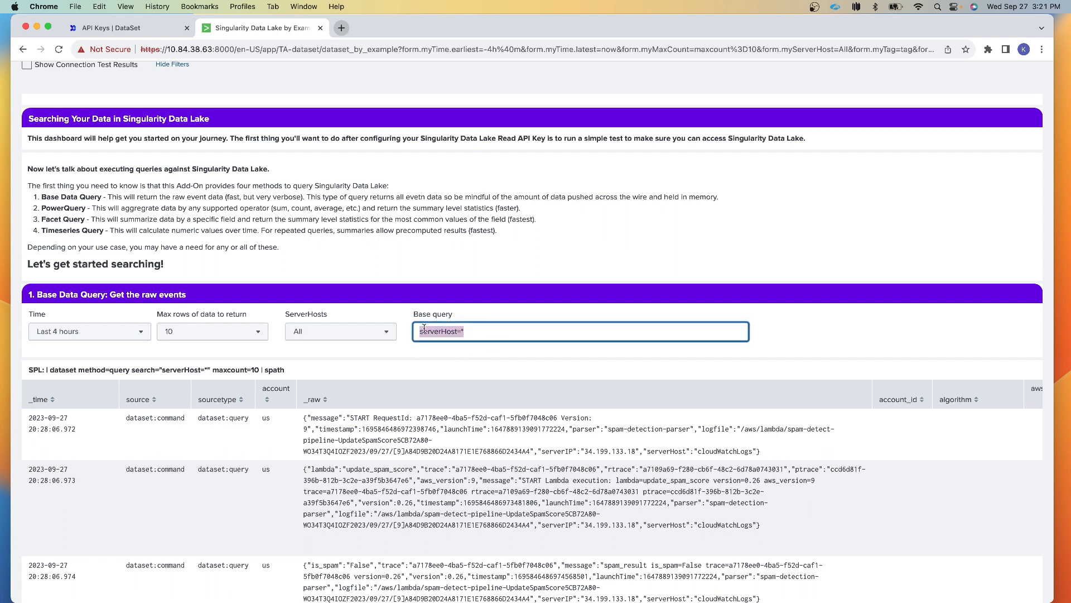
left_click(475, 330)
left_click(383, 336)
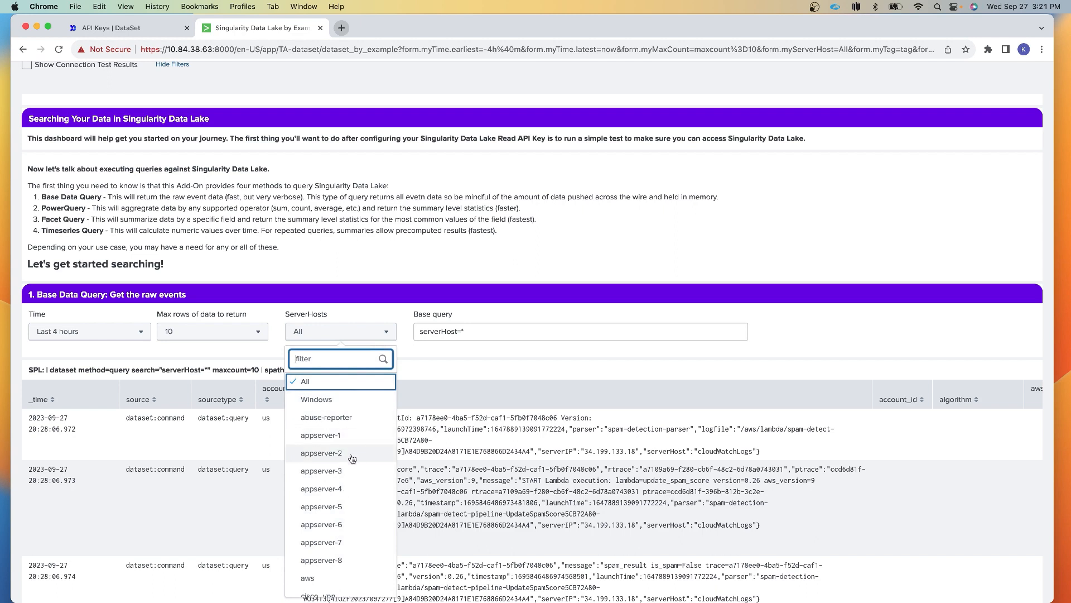
left_click(353, 436)
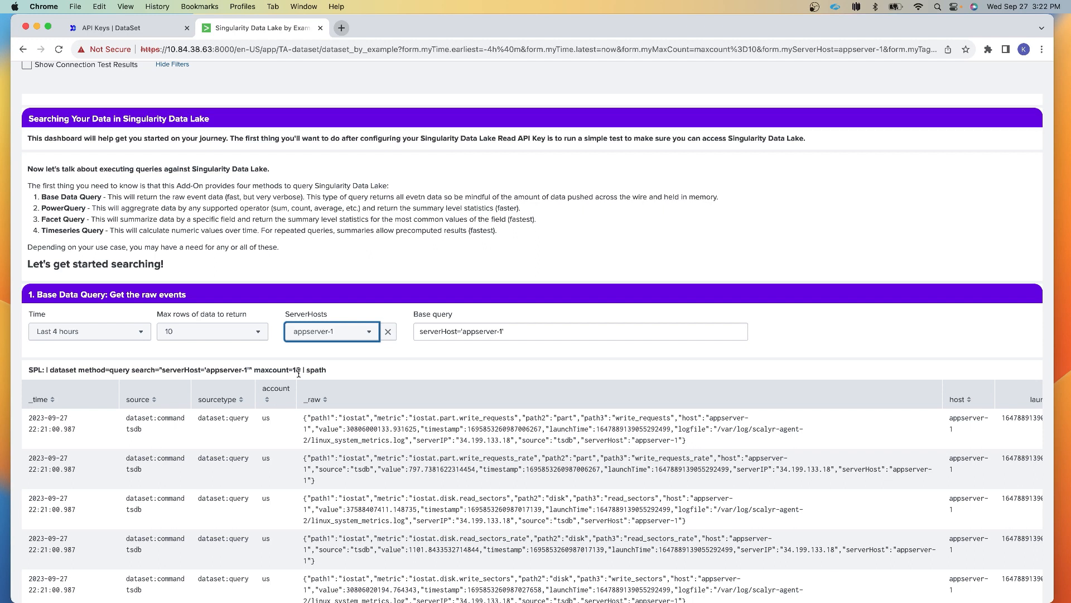
Step: View the second page of the base query results, return to the first page, and refresh the results
scroll(299, 372, "down", 3)
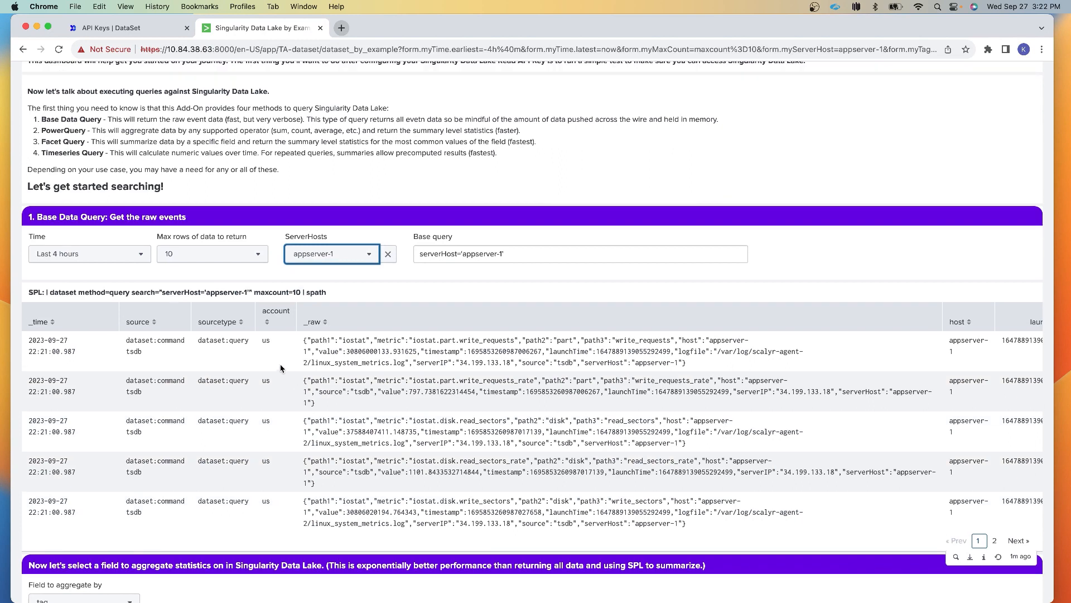
left_click(1016, 541)
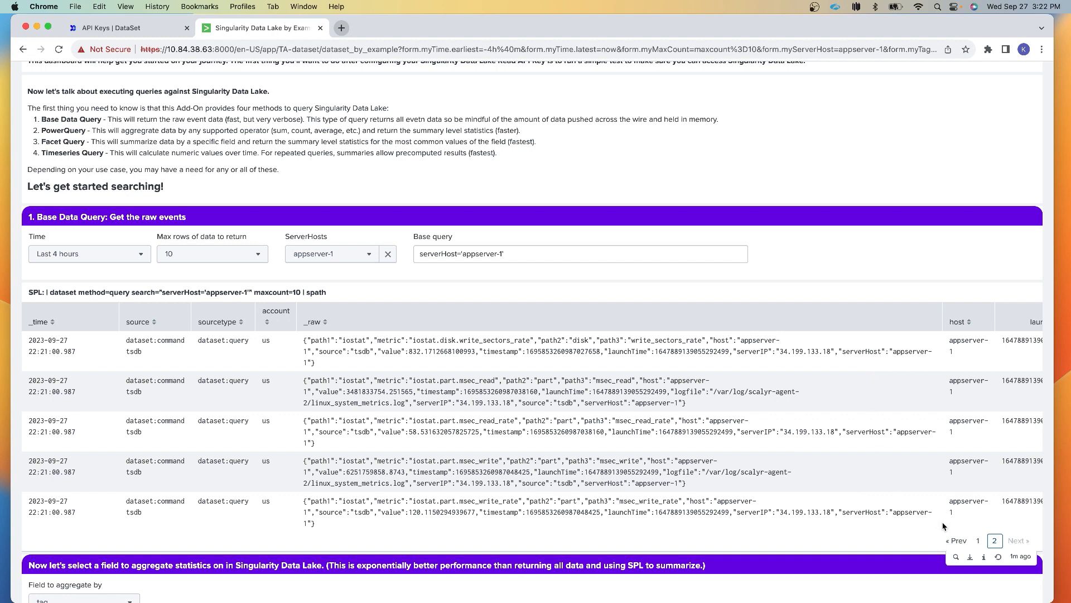
left_click(956, 541)
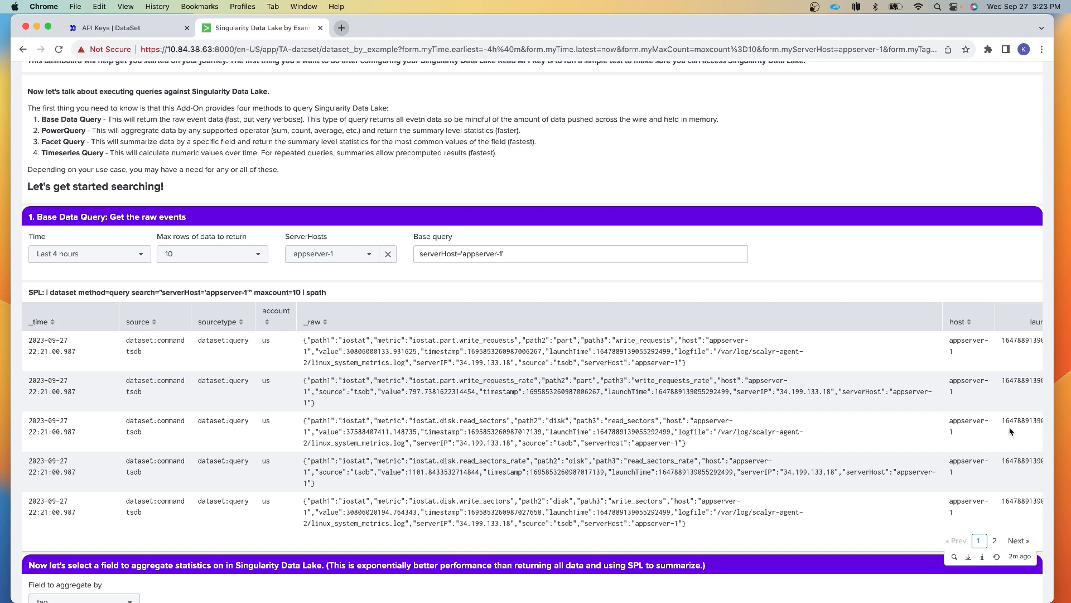
left_click(997, 556)
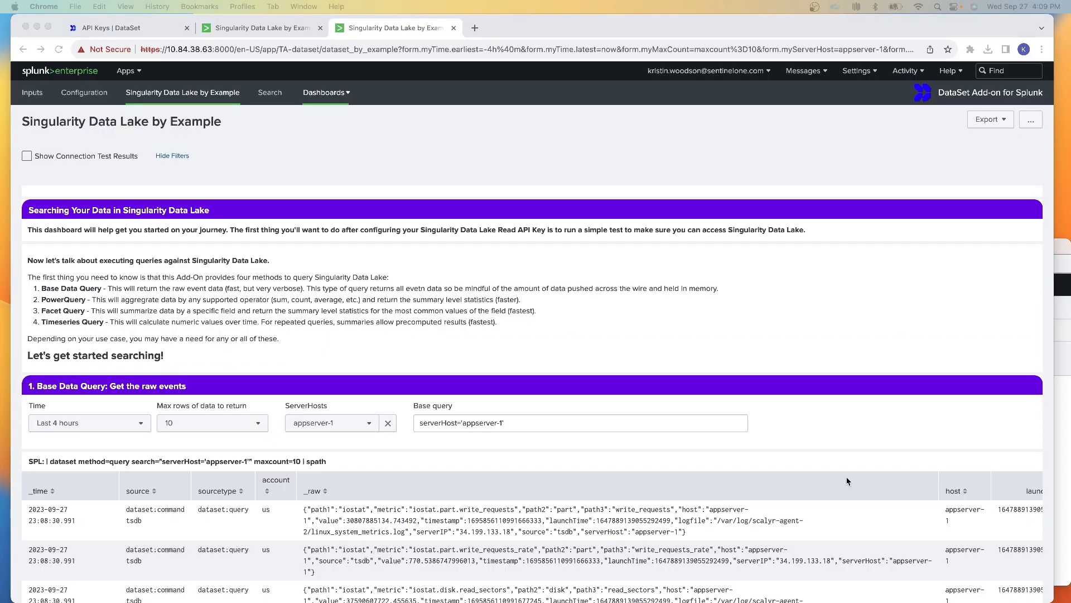
Step: Set the Base Data Query's ServerHosts filter to All
left_click(368, 422)
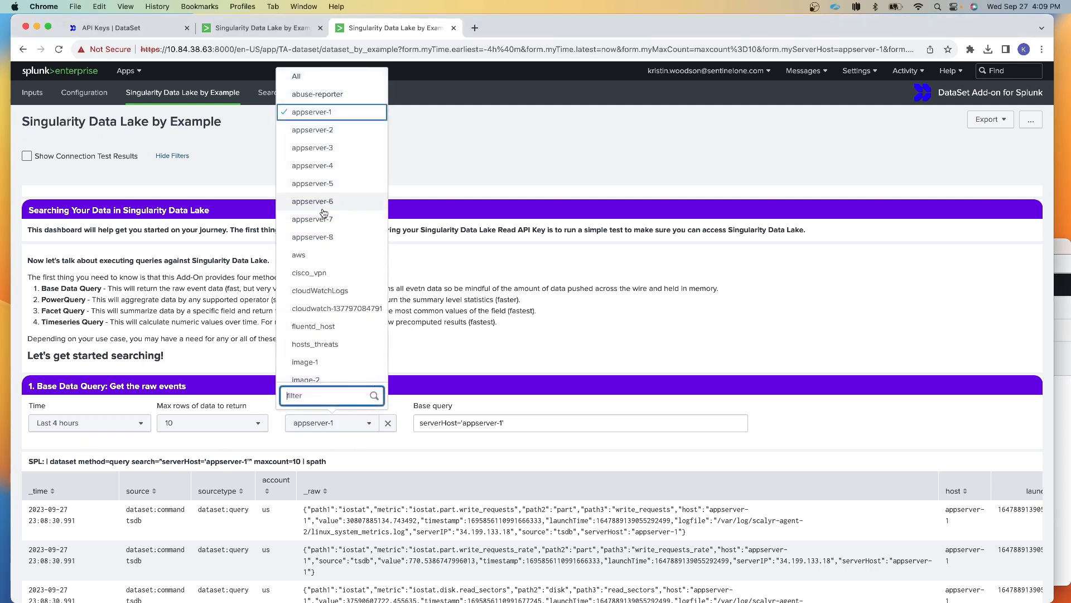
left_click(331, 84)
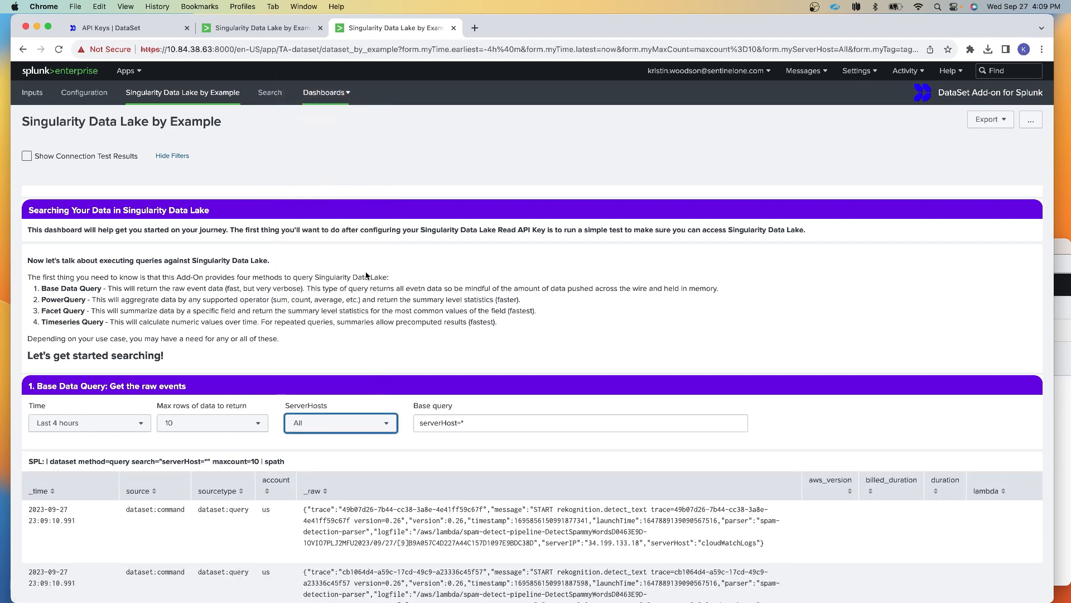
Step: Open the PowerQuery panel's query in Search, and highlight its dataset command and its spath and table commands
scroll(366, 279, "down", 6)
scroll(365, 291, "down", 5)
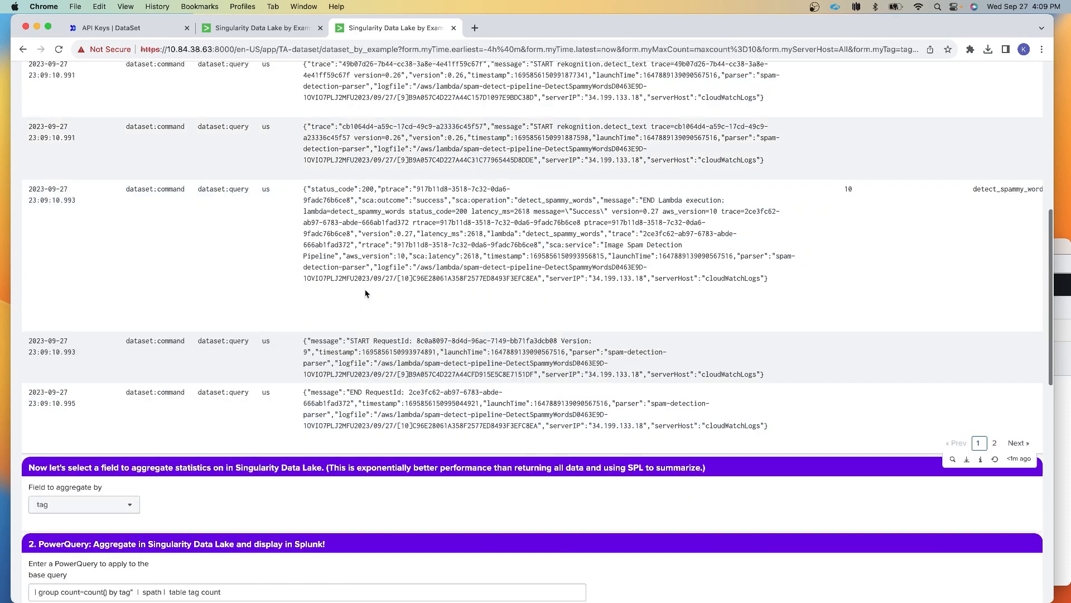
scroll(365, 292, "down", 1)
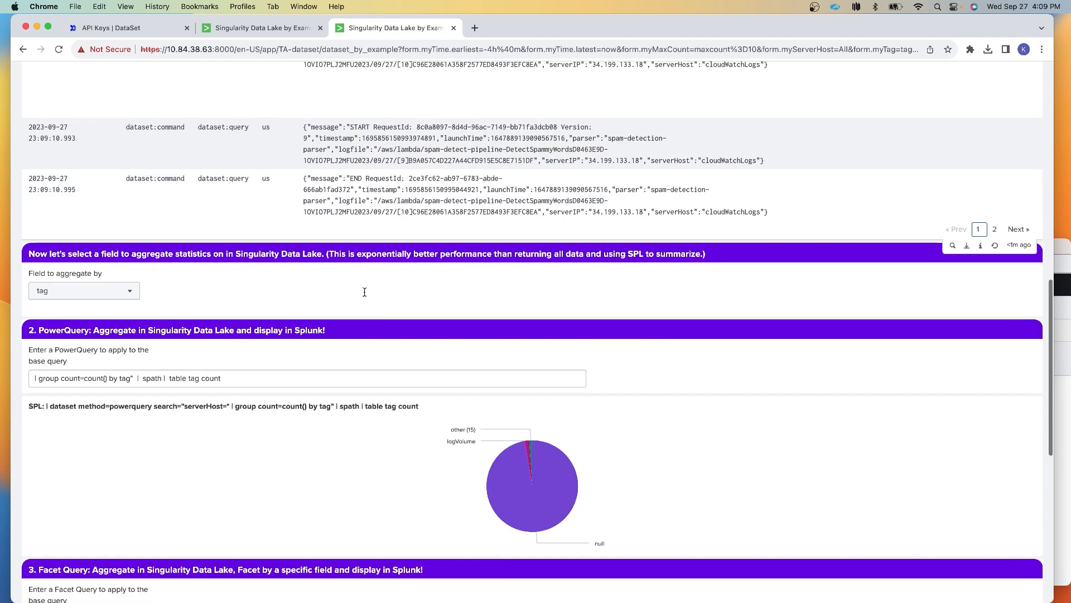
scroll(365, 295, "down", 2)
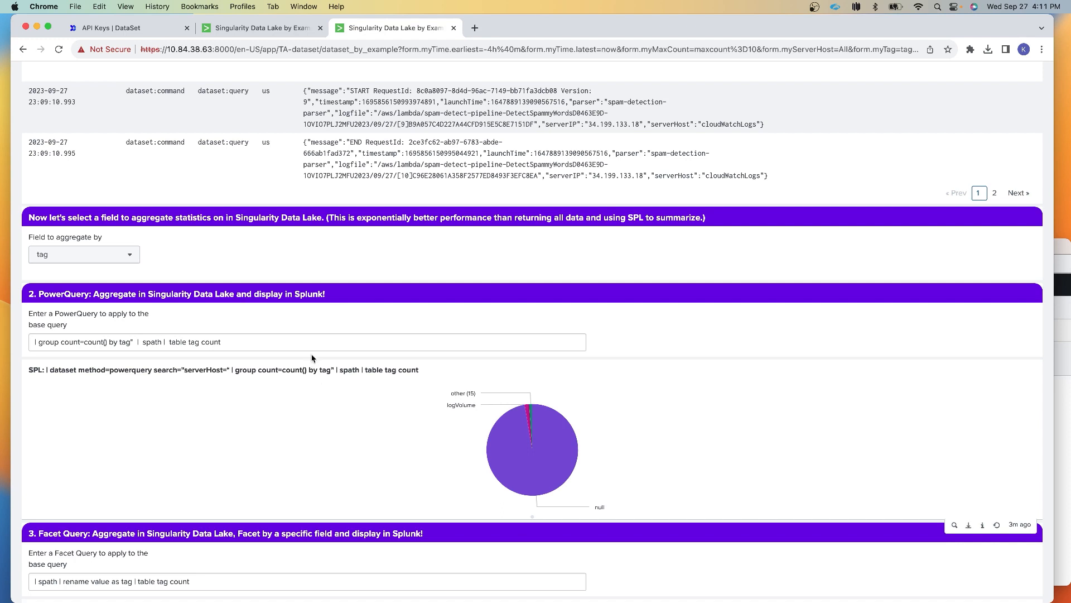
left_click(956, 525)
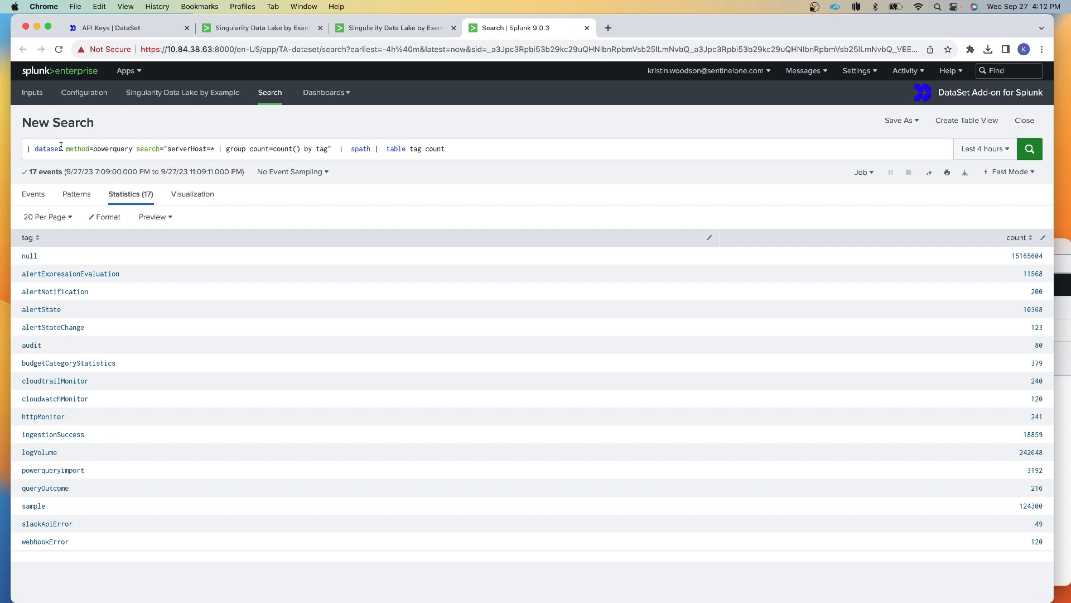
left_click_drag(29, 147, 342, 148)
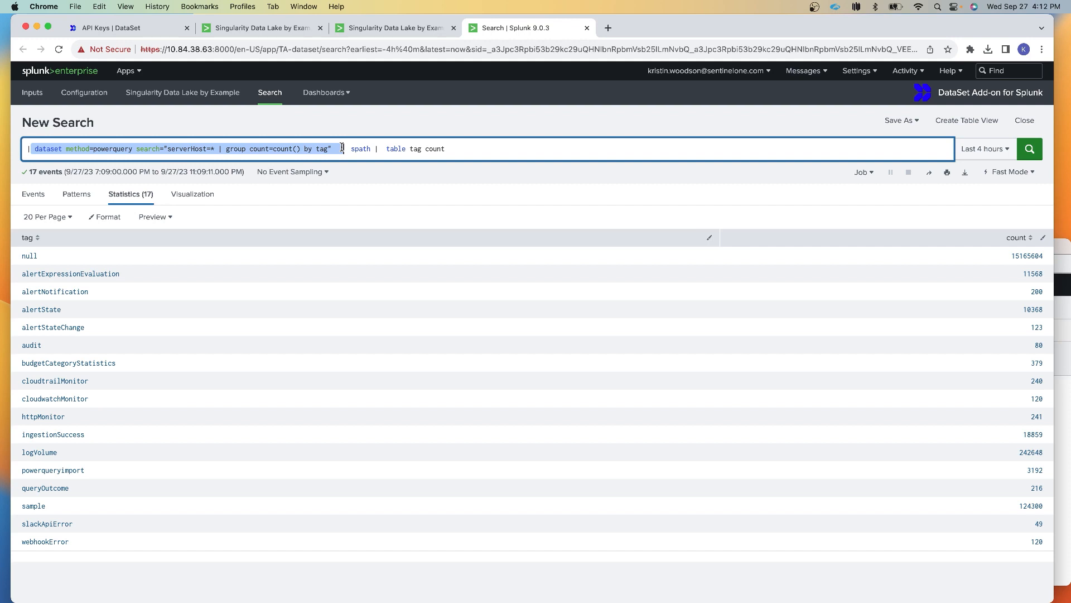
left_click_drag(347, 148, 487, 156)
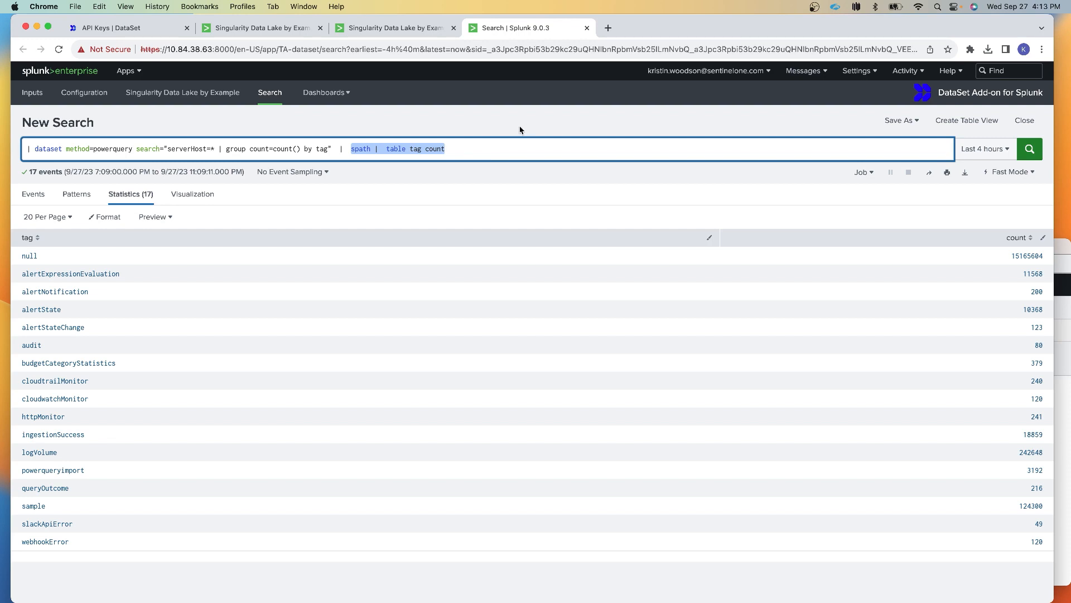
Step: Visualize the PowerQuery's tag counts as a column chart
left_click(190, 198)
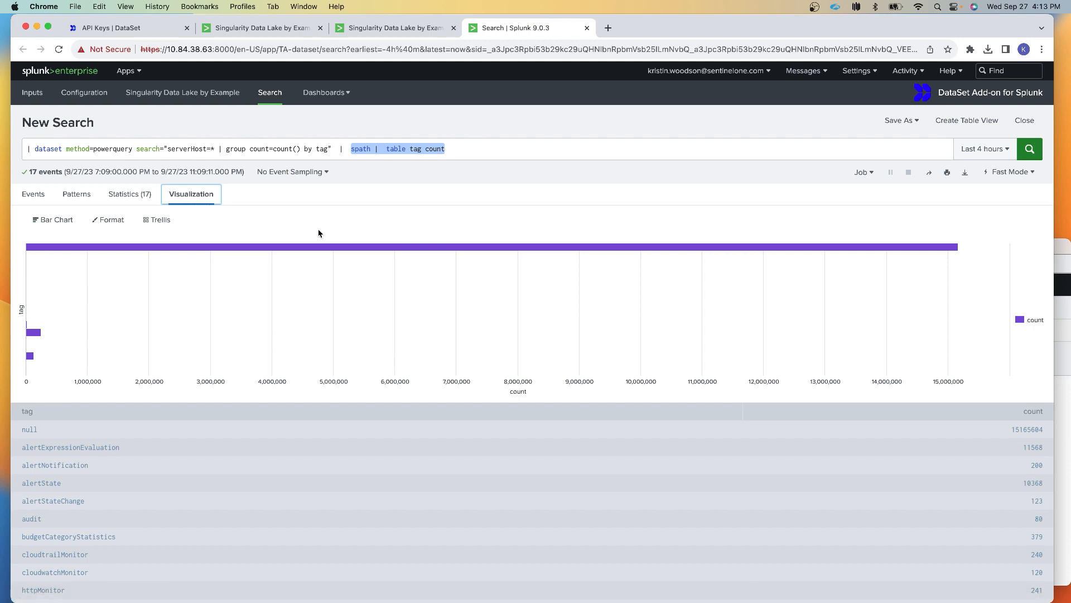
left_click(68, 222)
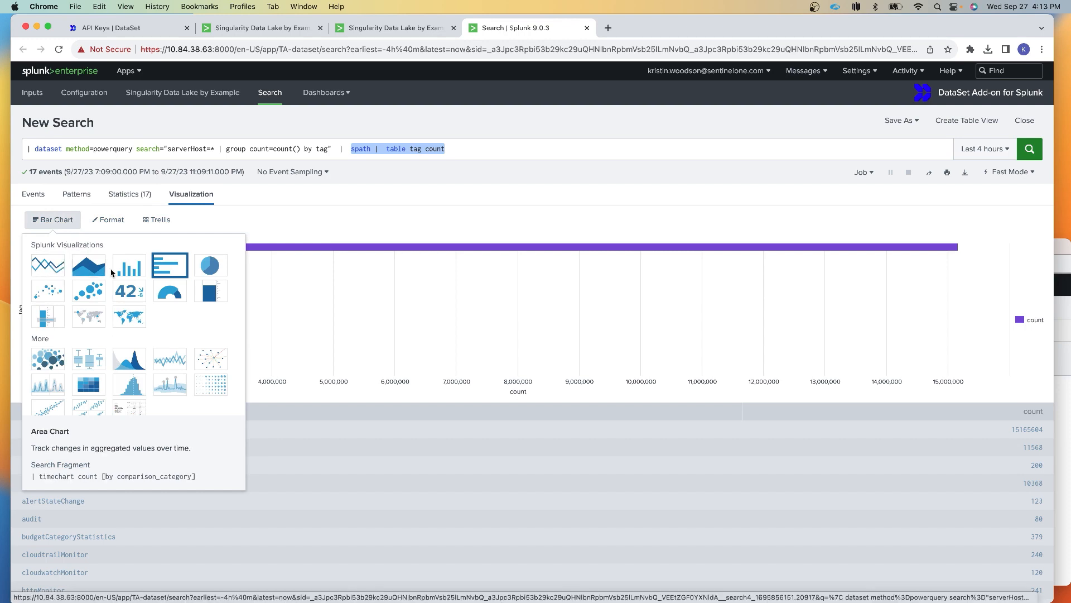
left_click(129, 267)
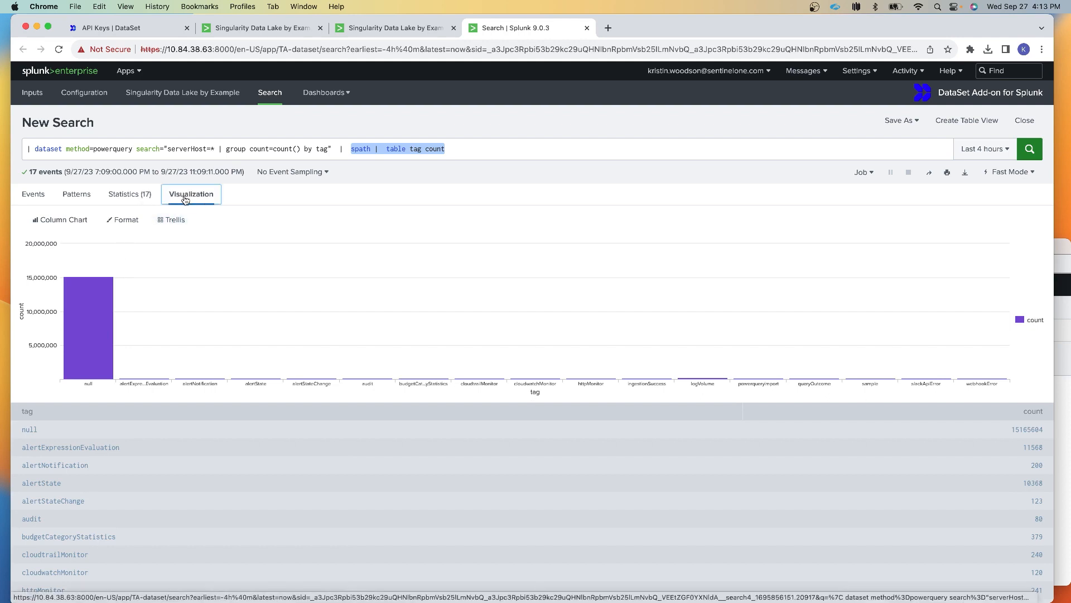
left_click(80, 223)
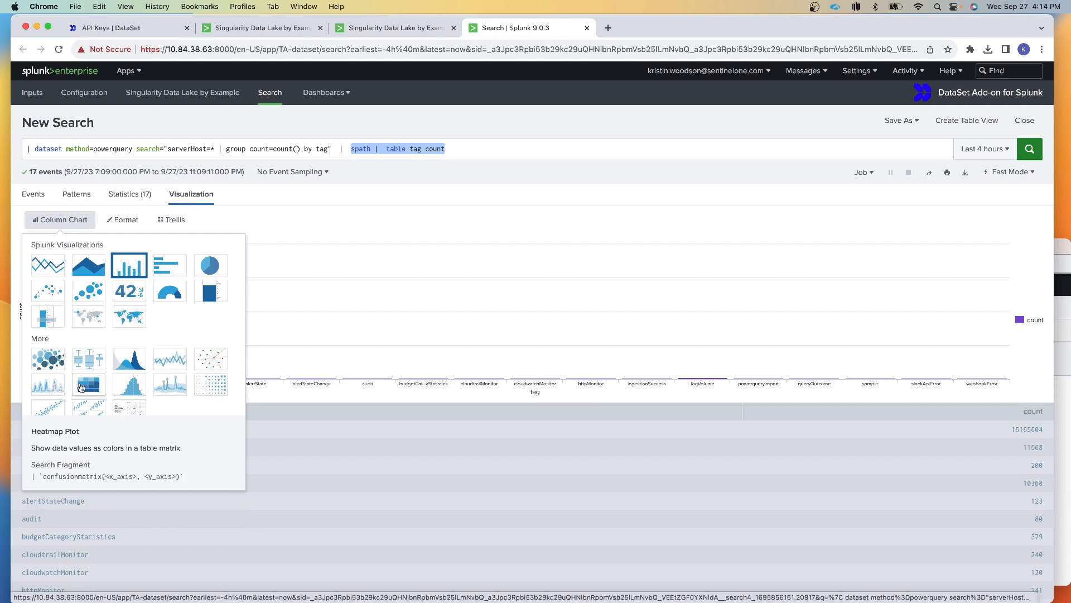
left_click(343, 200)
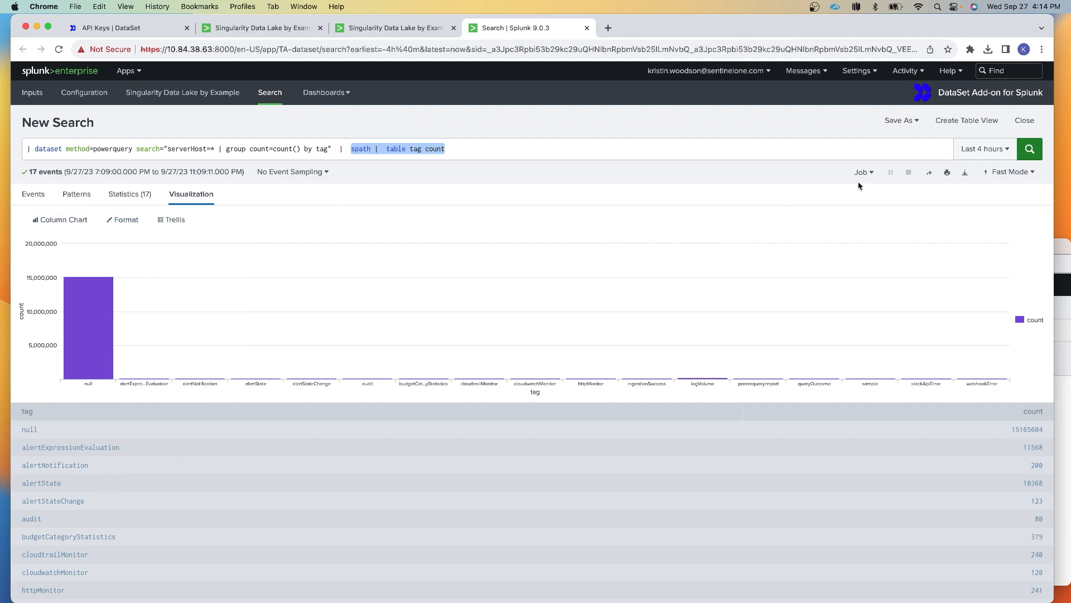
left_click(915, 122)
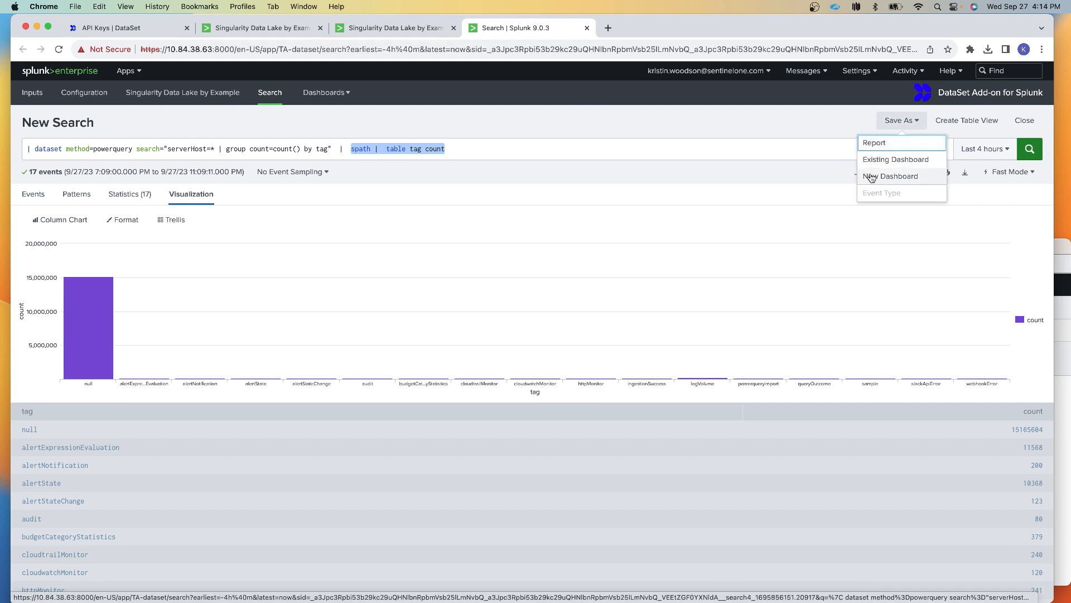
left_click(564, 173)
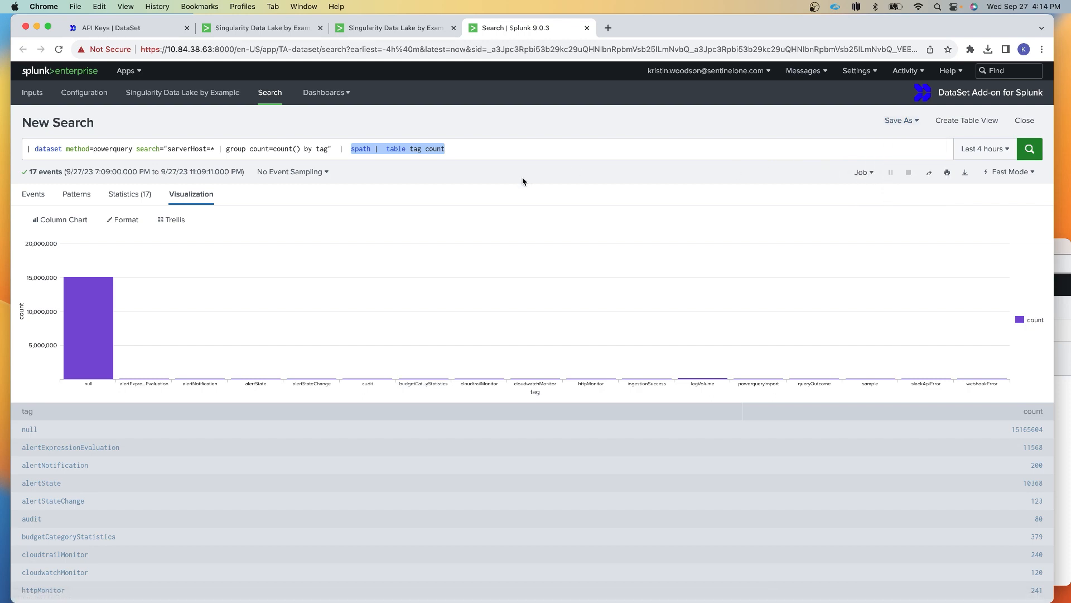
Step: Check the search's events and rerun the PowerQuery search in Verbose Mode
left_click(35, 196)
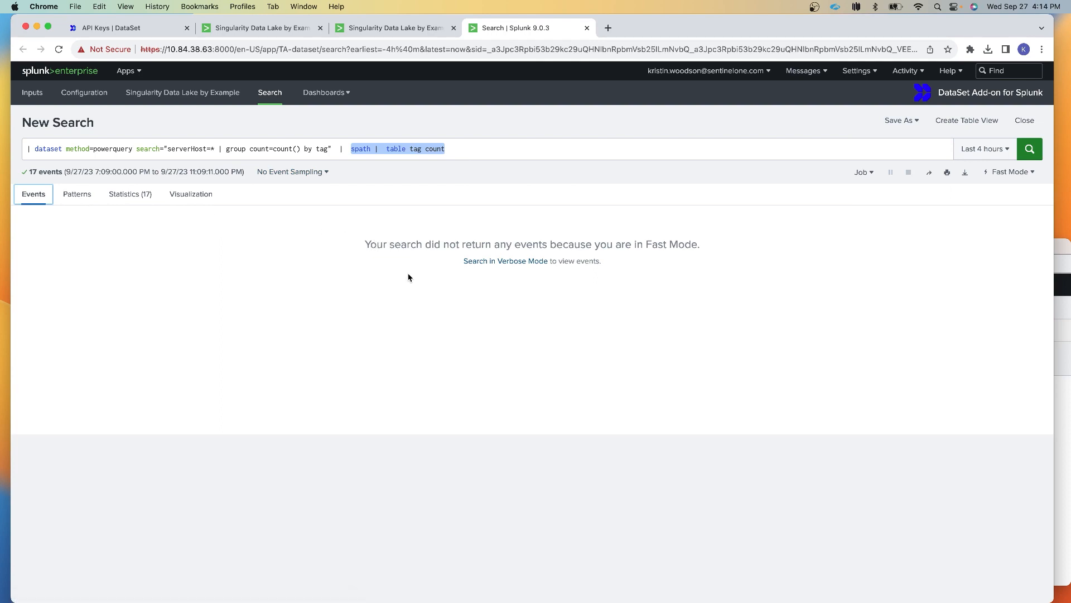
left_click(470, 261)
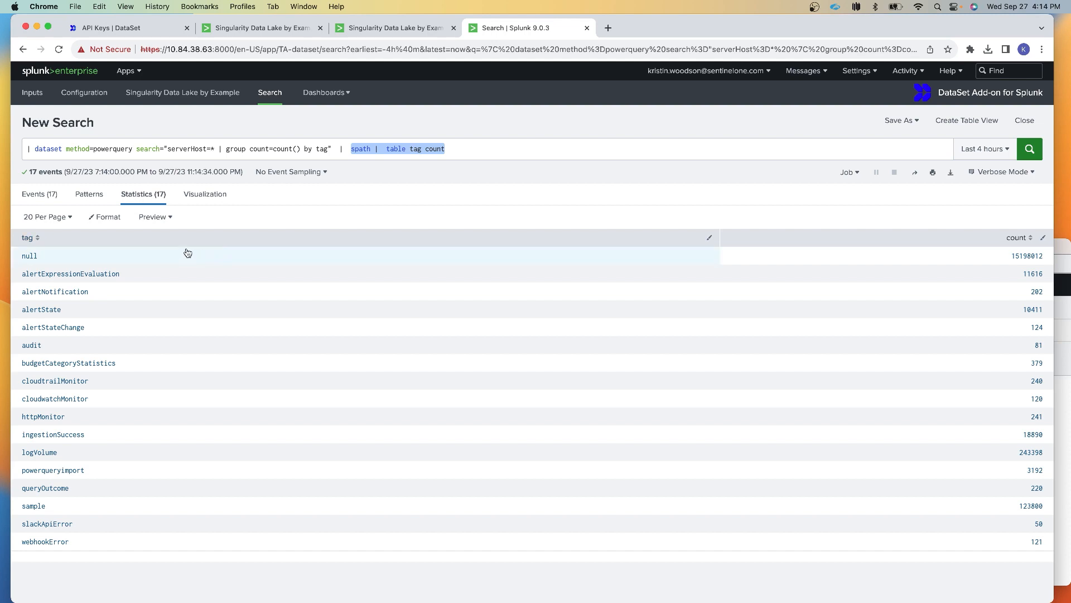
Step: Check the search's Save As options, and return to the PowerQuery panel of the Singularity Data Lake by Example dashboard
left_click(904, 118)
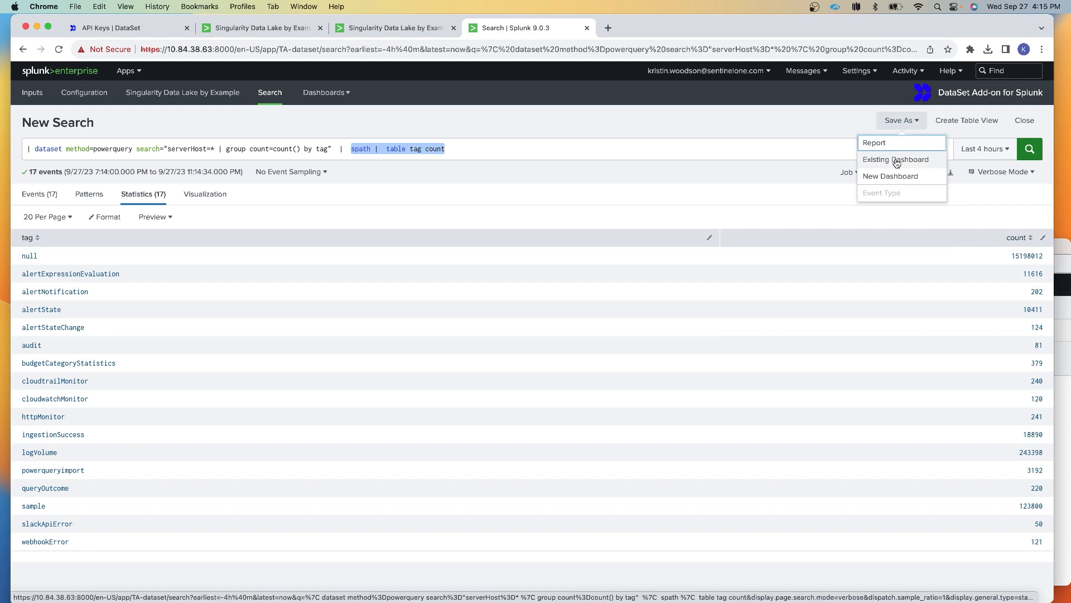
left_click(795, 206)
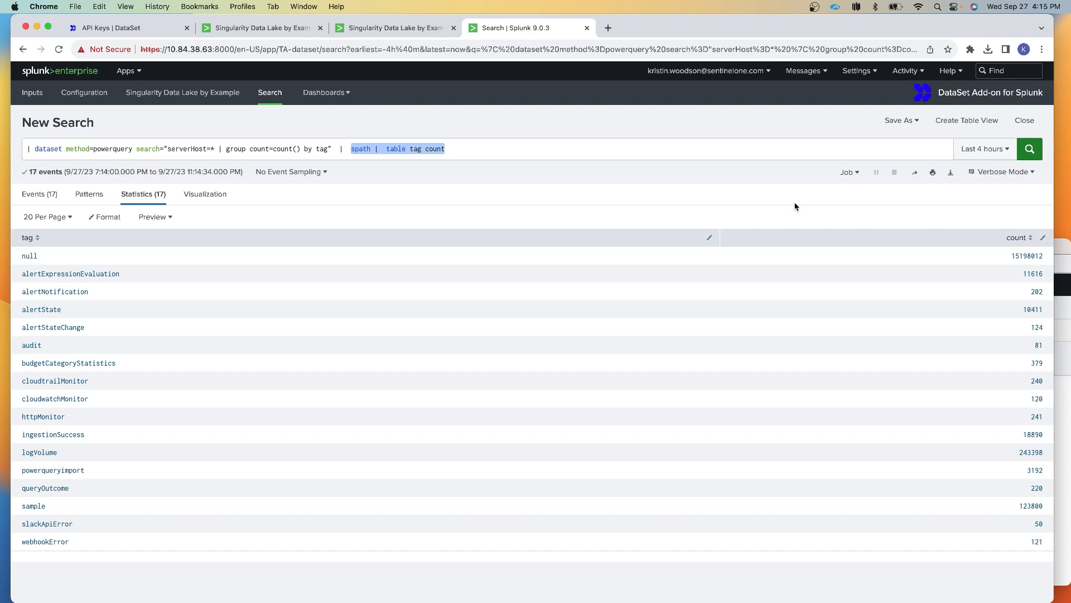
left_click(218, 93)
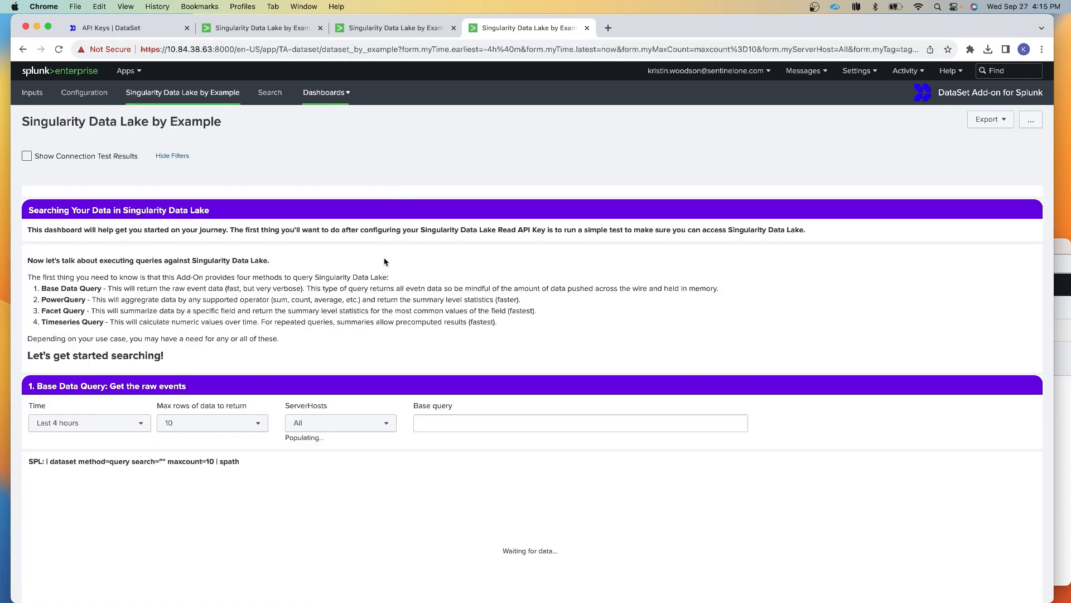
scroll(385, 265, "down", 10)
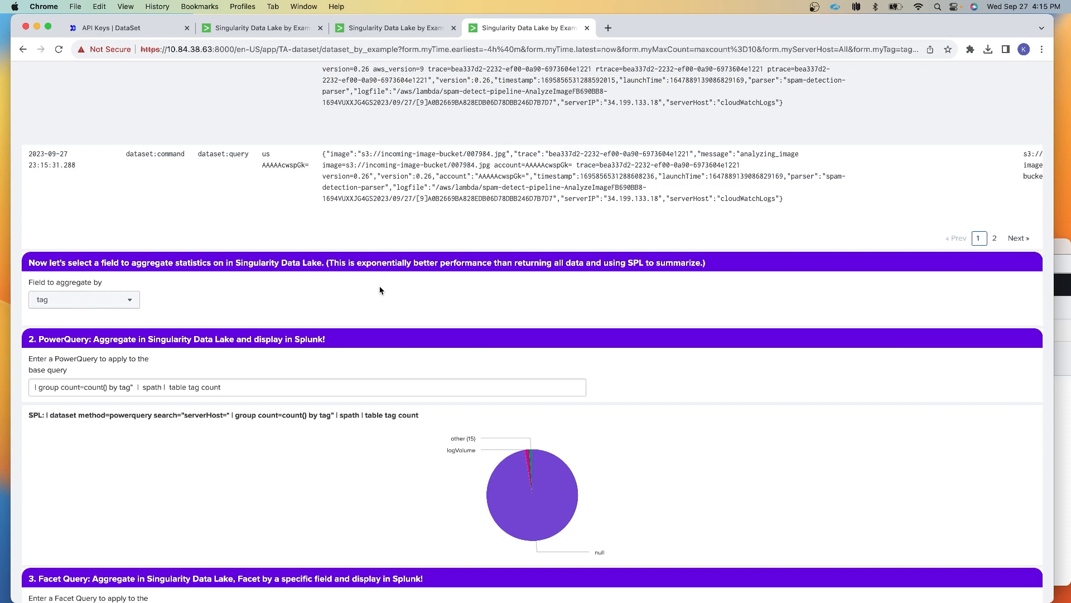
scroll(379, 290, "down", 5)
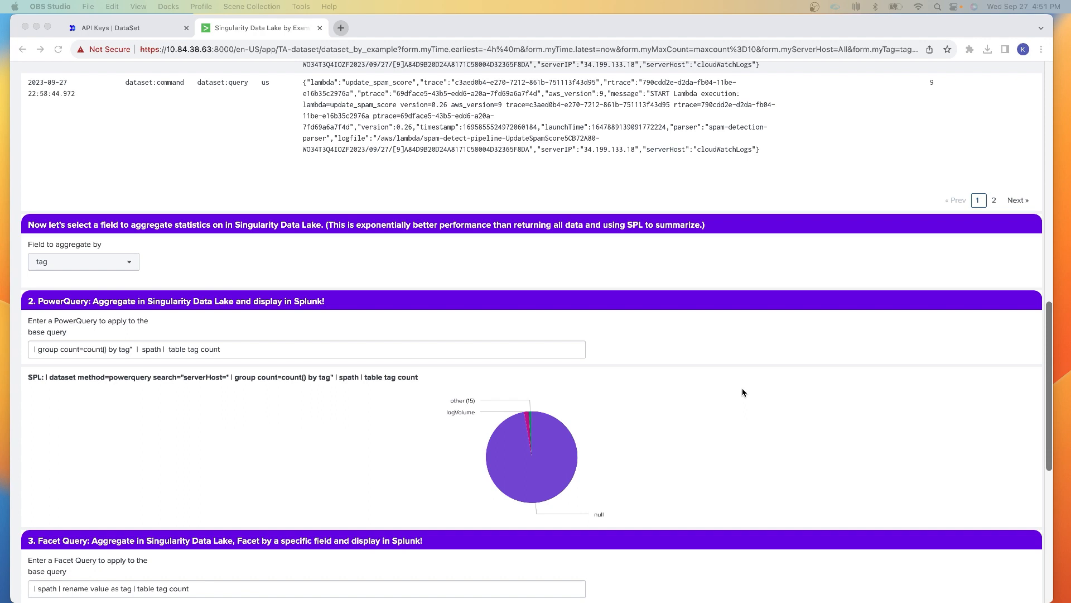
Step: Highlight the serverHost search filter and the renamed tag field in the Facet Query panel's SPL
scroll(632, 413, "down", 1)
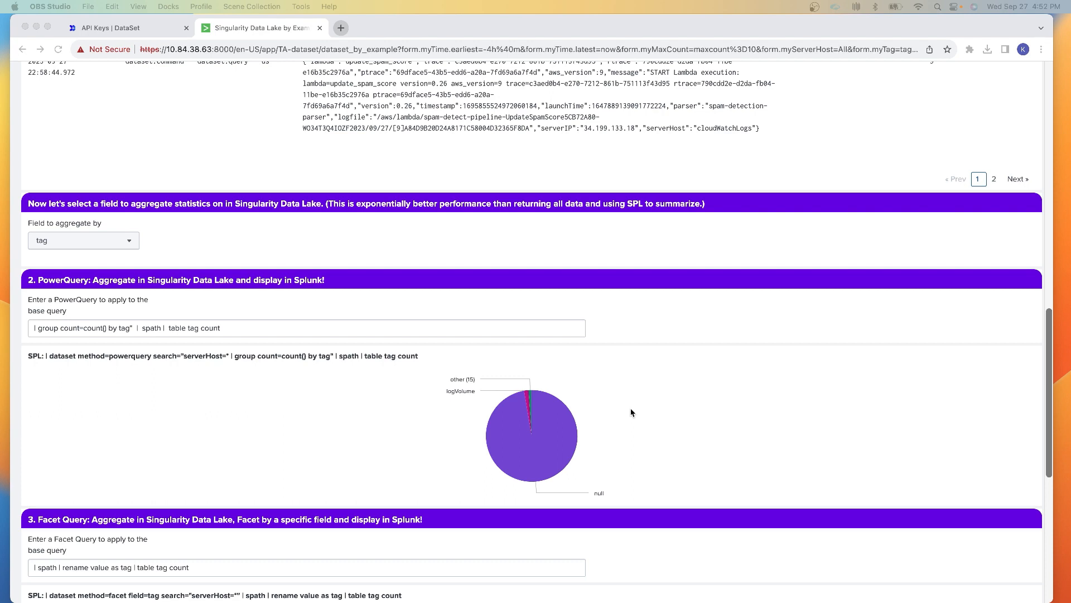
scroll(625, 421, "down", 1)
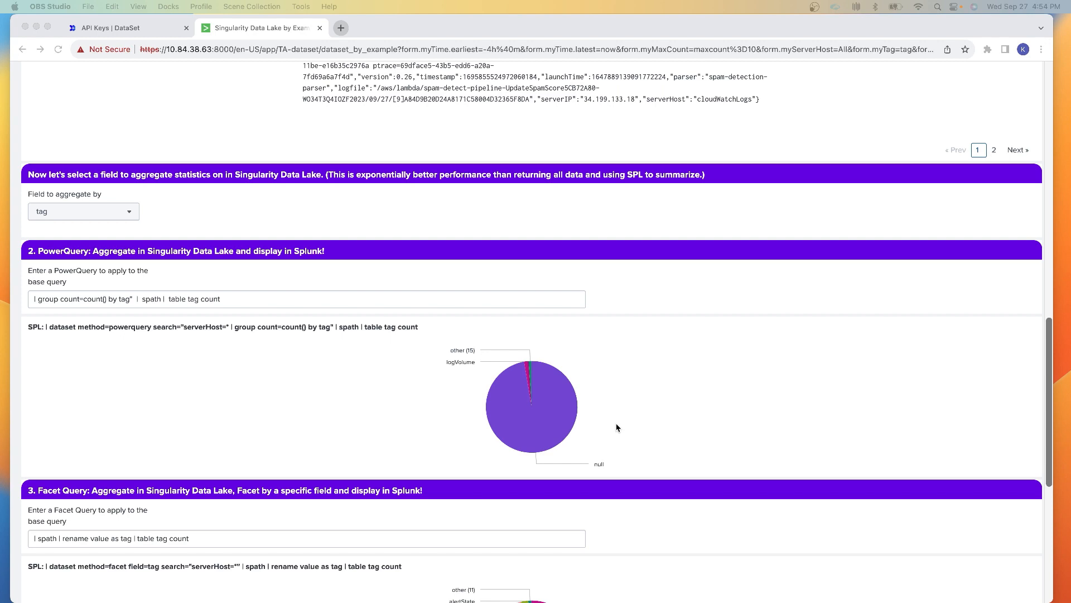
left_click(292, 391)
scroll(292, 391, "down", 5)
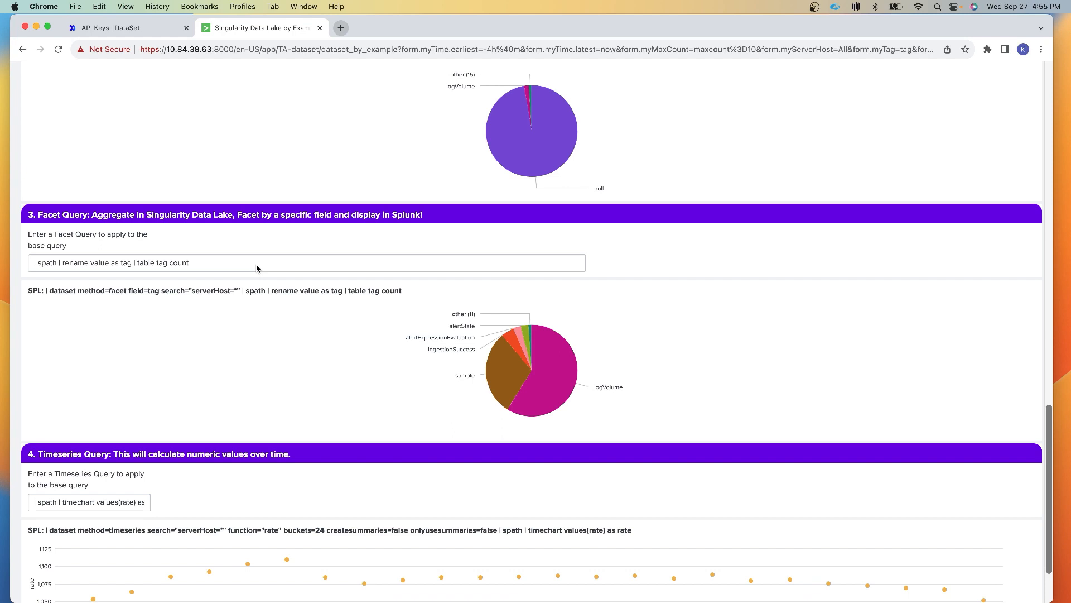
left_click_drag(49, 291, 243, 292)
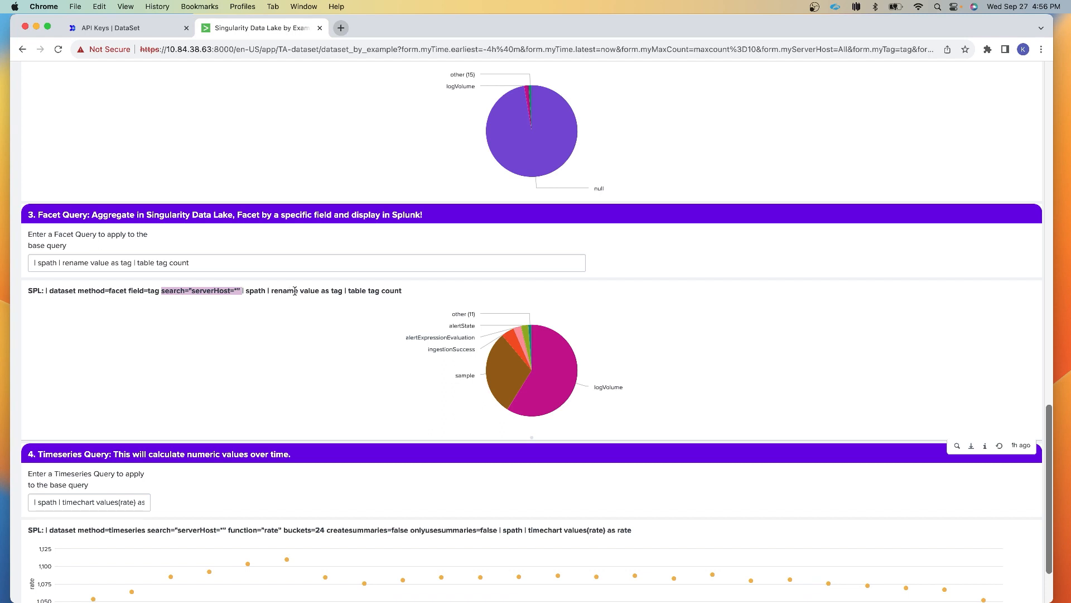
double_click(337, 291)
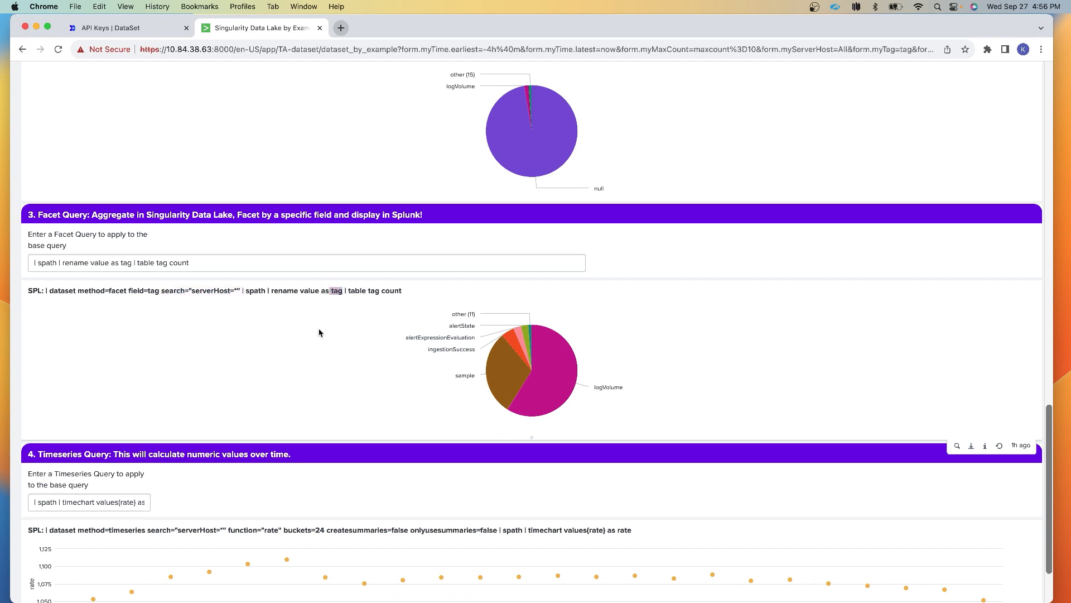
mouse_move(414, 341)
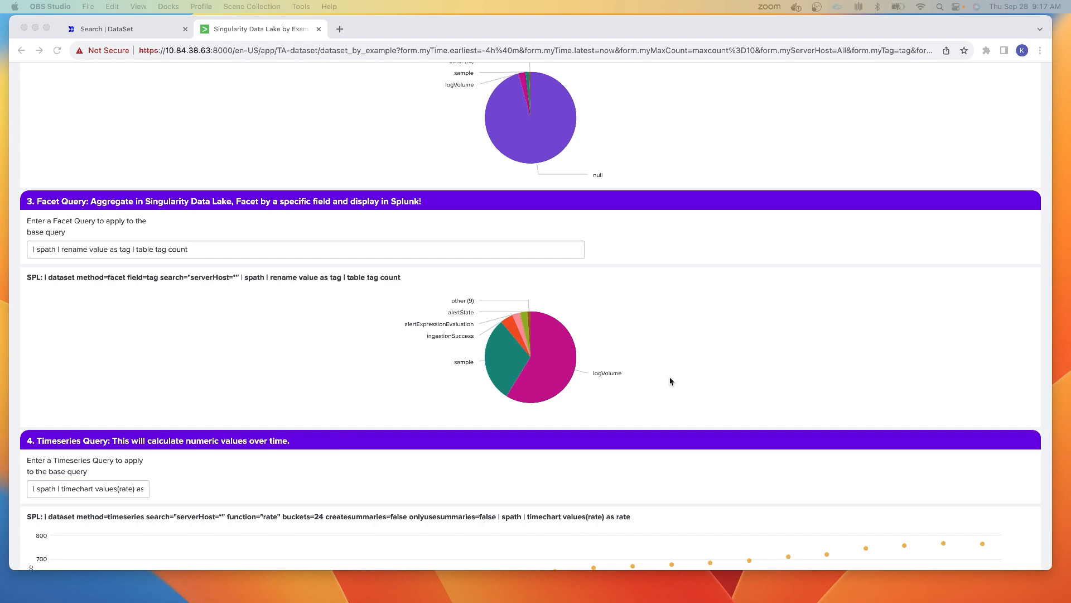
Step: Highlight the full SPL line of the Timeseries Query panel, from the dataset command through the timechart command
scroll(670, 381, "down", 3)
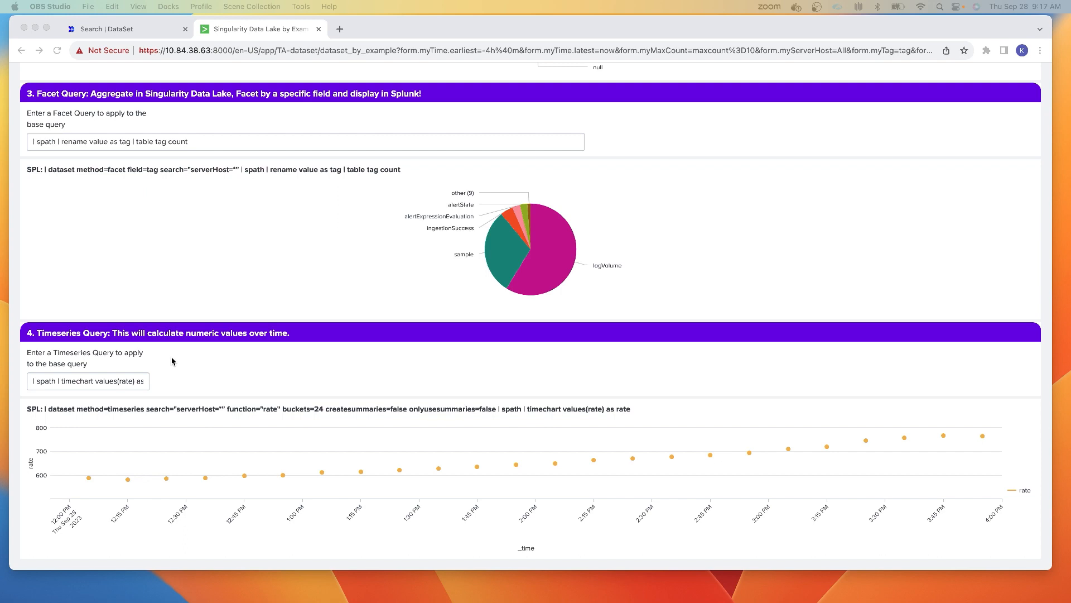
left_click(29, 408)
left_click_drag(29, 408, 648, 416)
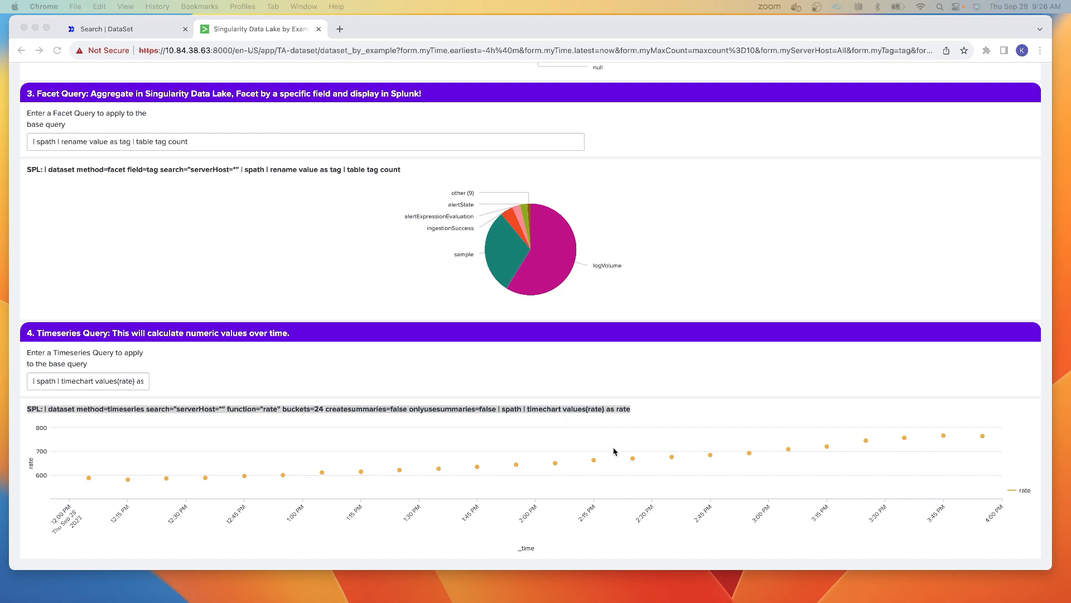
Step: Examine the execution costs of the PowerQuery panel's search in the Search job inspector, and close the inspector
scroll(629, 296, "up", 5)
scroll(629, 281, "up", 4)
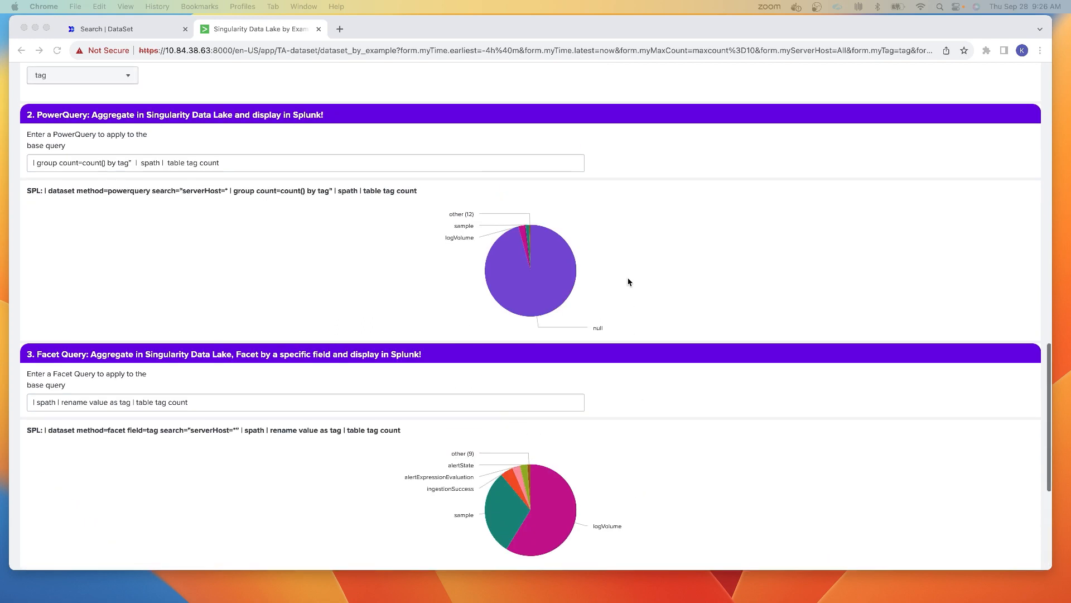
scroll(628, 281, "down", 2)
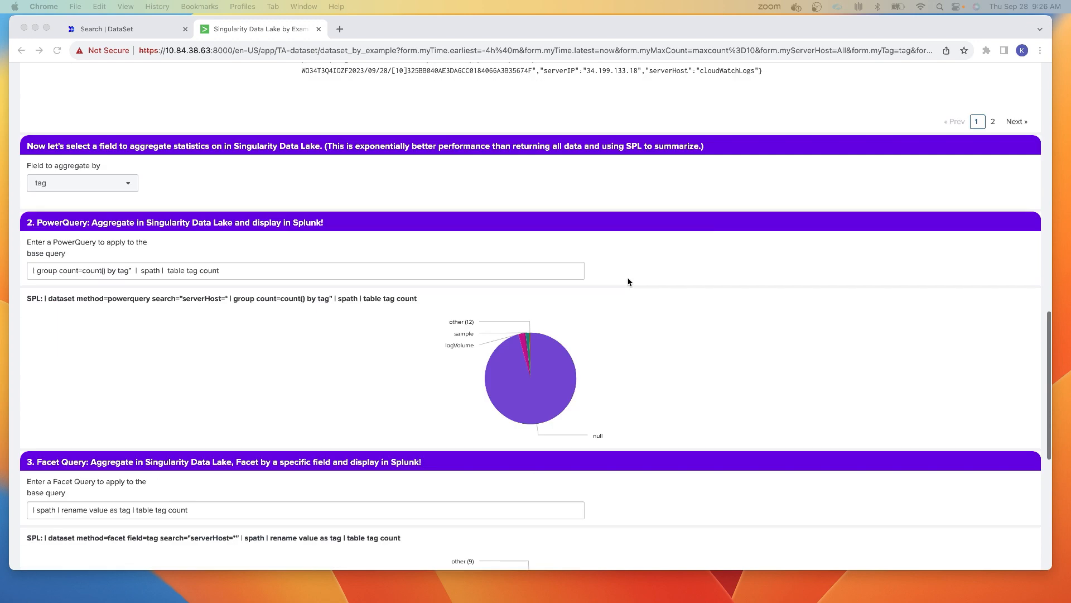
left_click(718, 373)
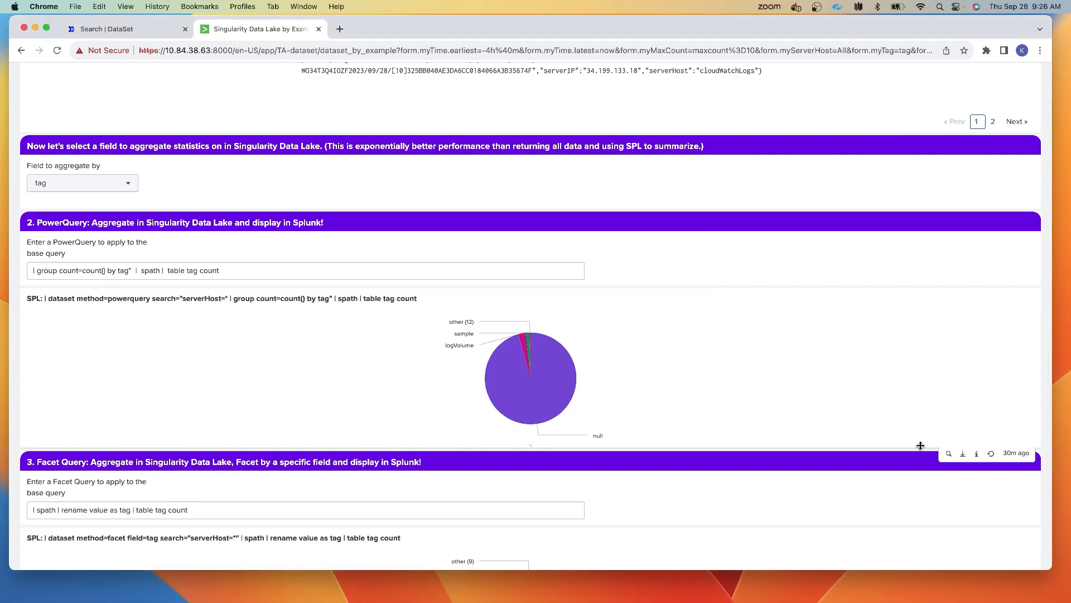
left_click(977, 454)
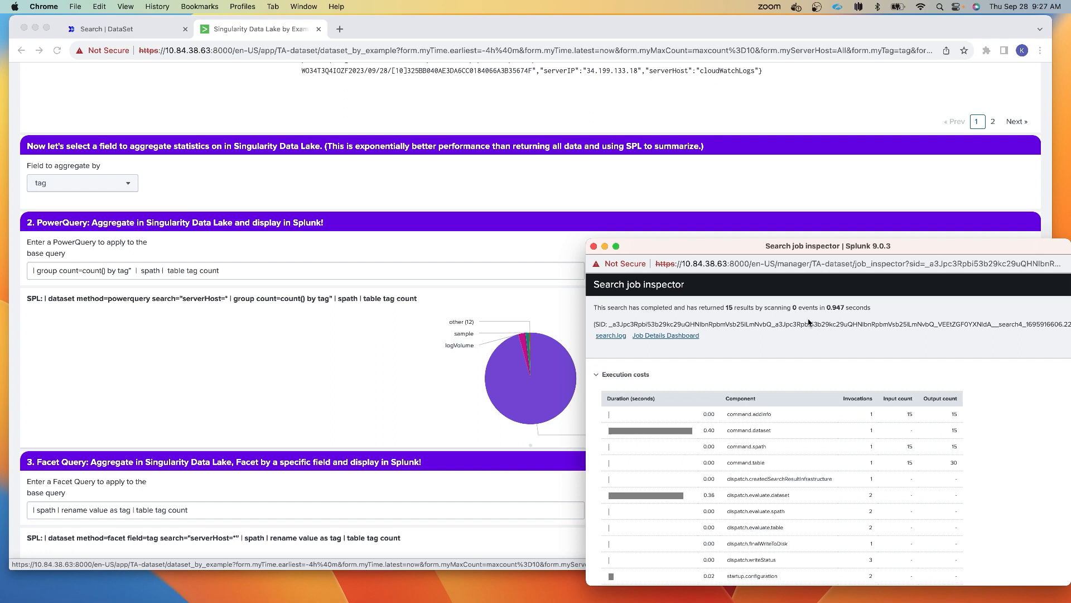
left_click_drag(823, 246, 750, 181)
scroll(648, 378, "down", 3)
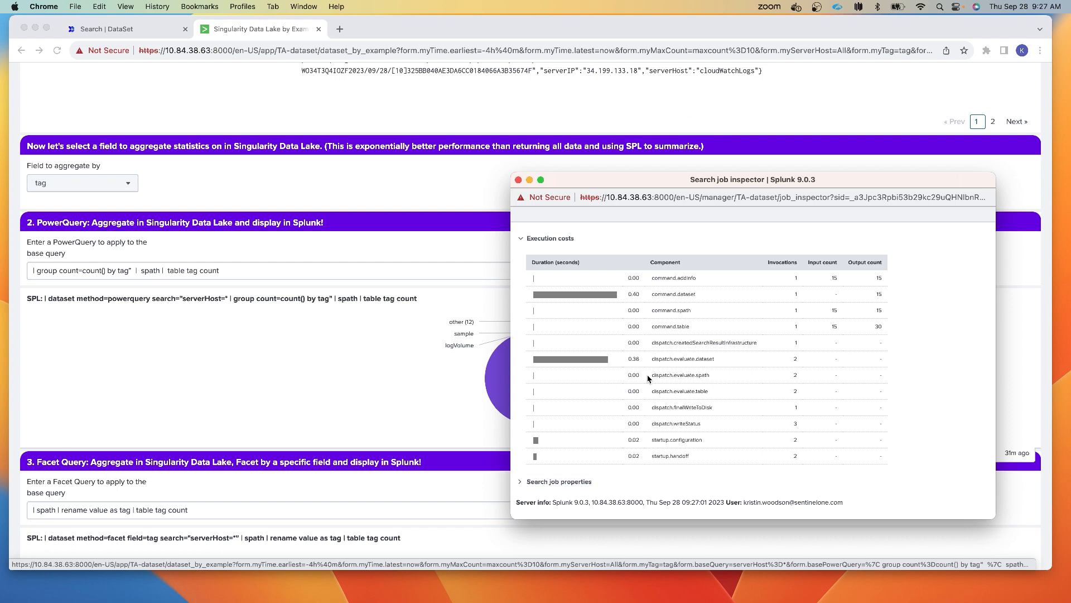
key("super+w")
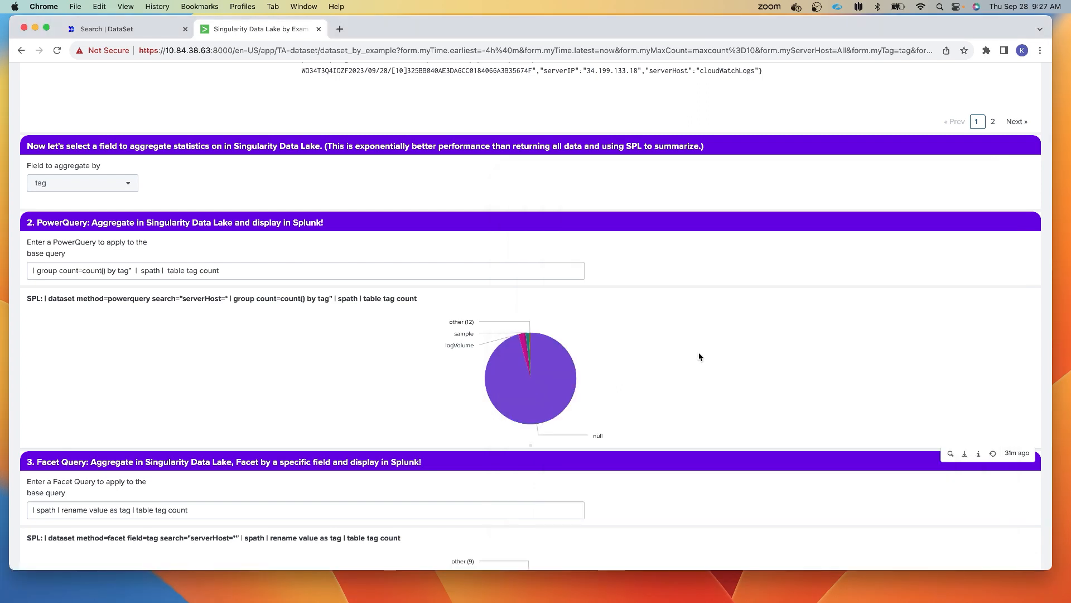